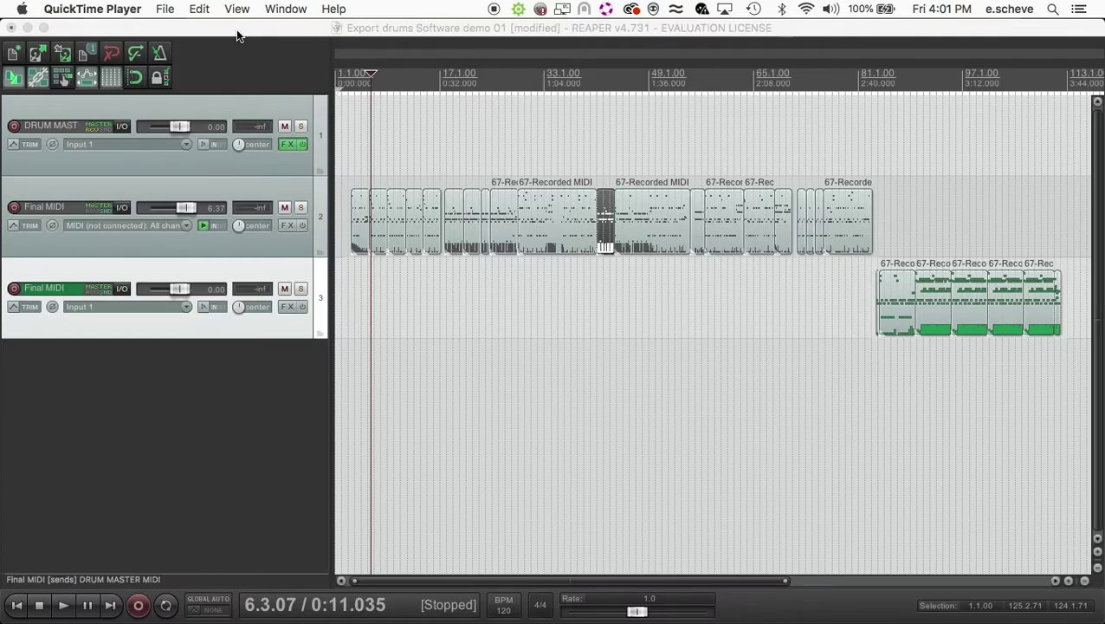
Bring the REAPER project window to the front and select the DRUM MASTER MIDI track
click(287, 31)
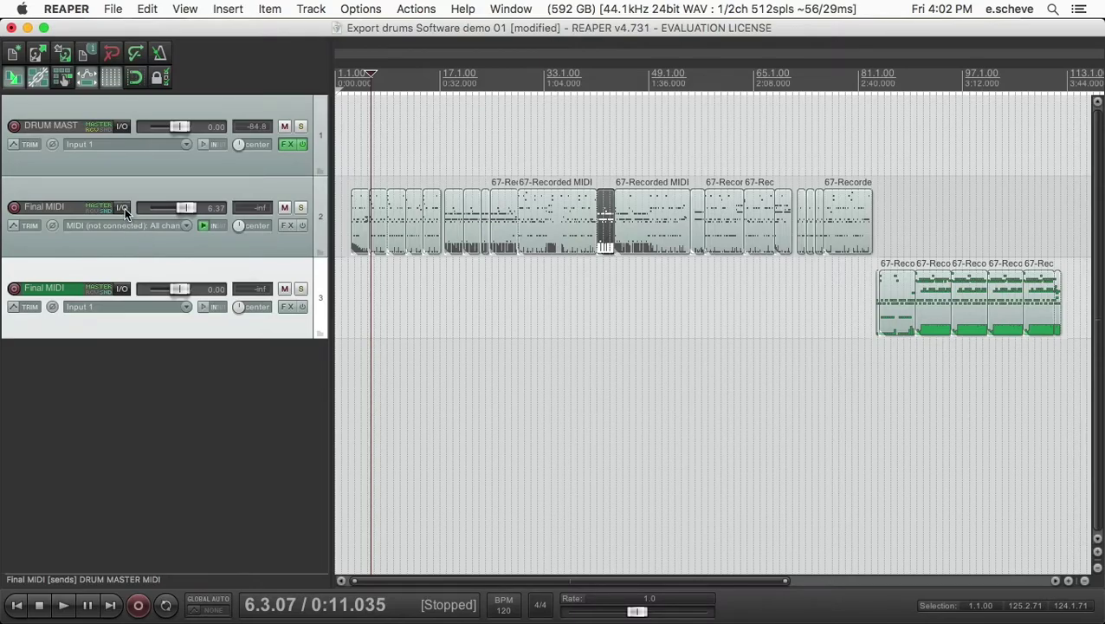
click(165, 165)
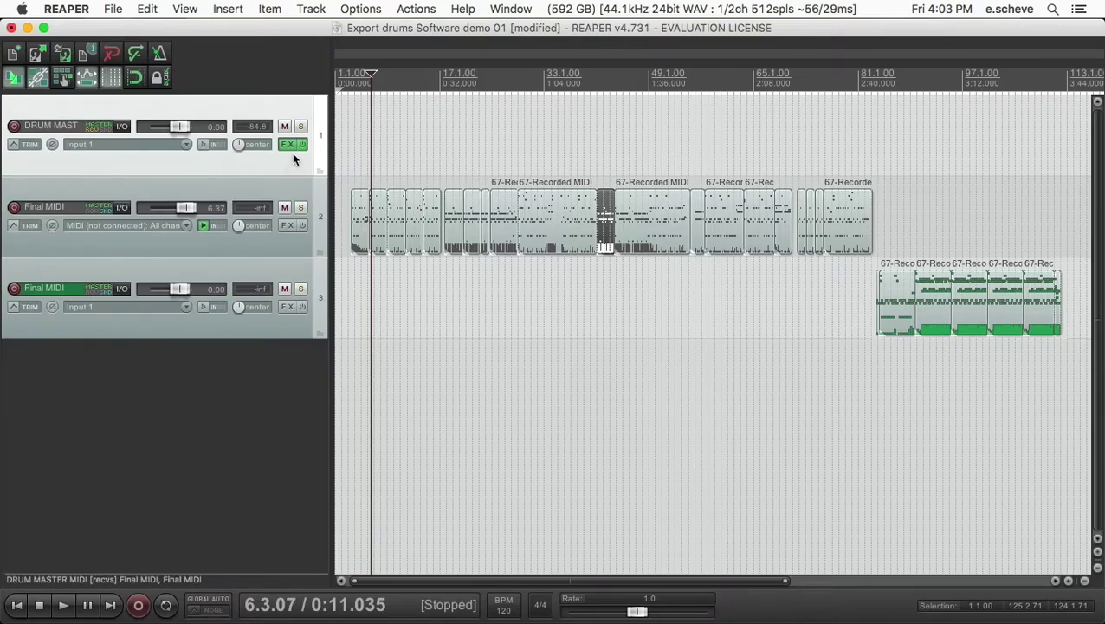
Test a send from the Final MIDI track to DRUM MASTER MIDI, then remove the extra send
click(147, 192)
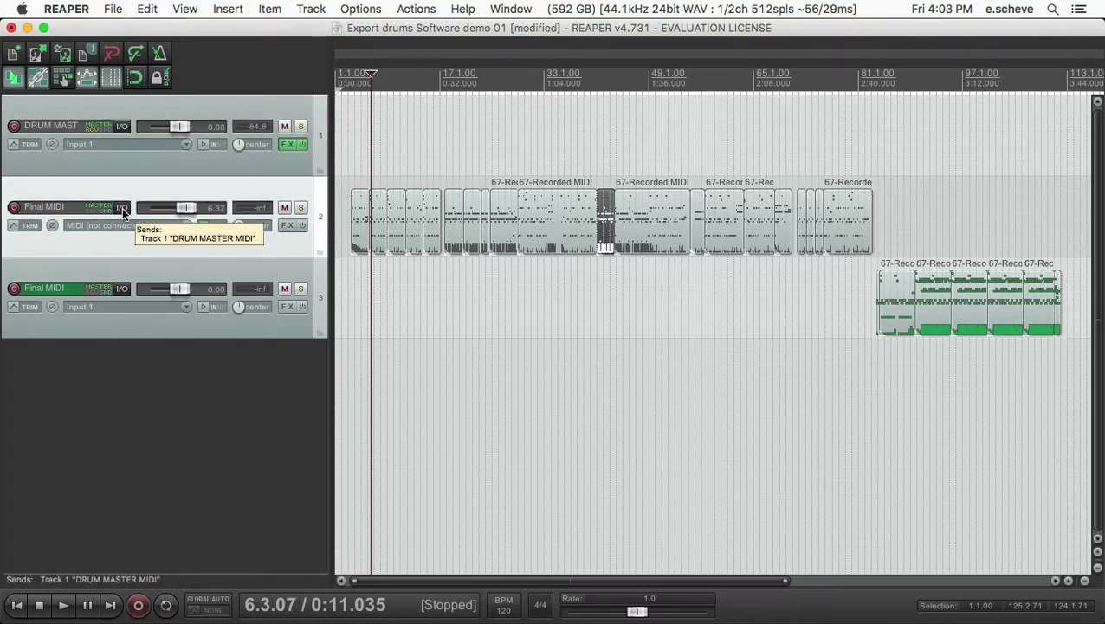
drag(123, 213, 144, 160)
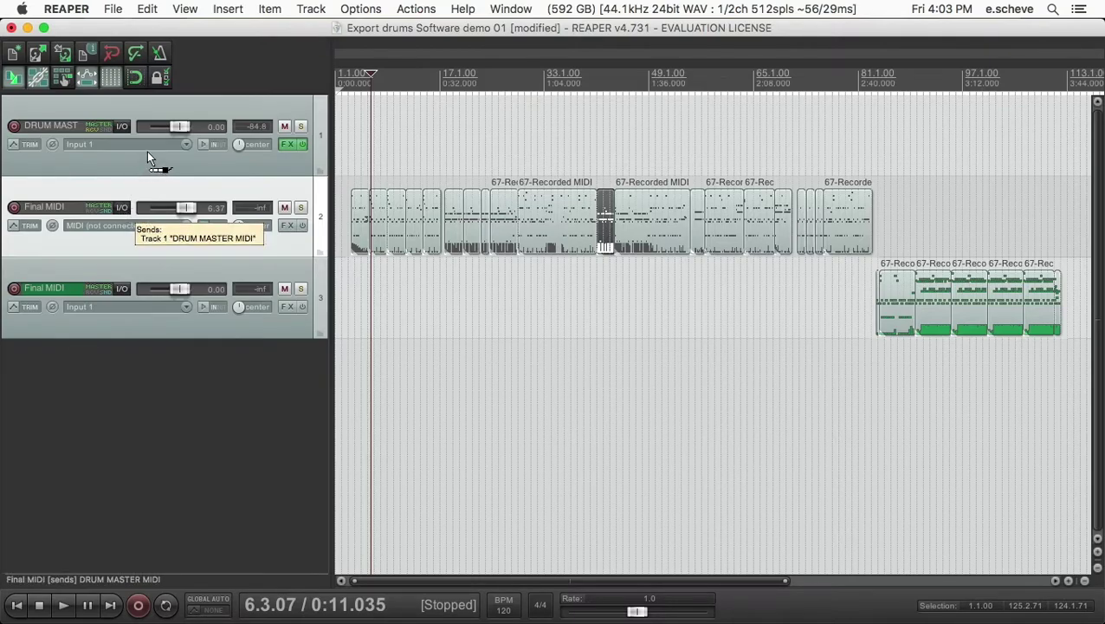
drag(146, 151, 146, 149)
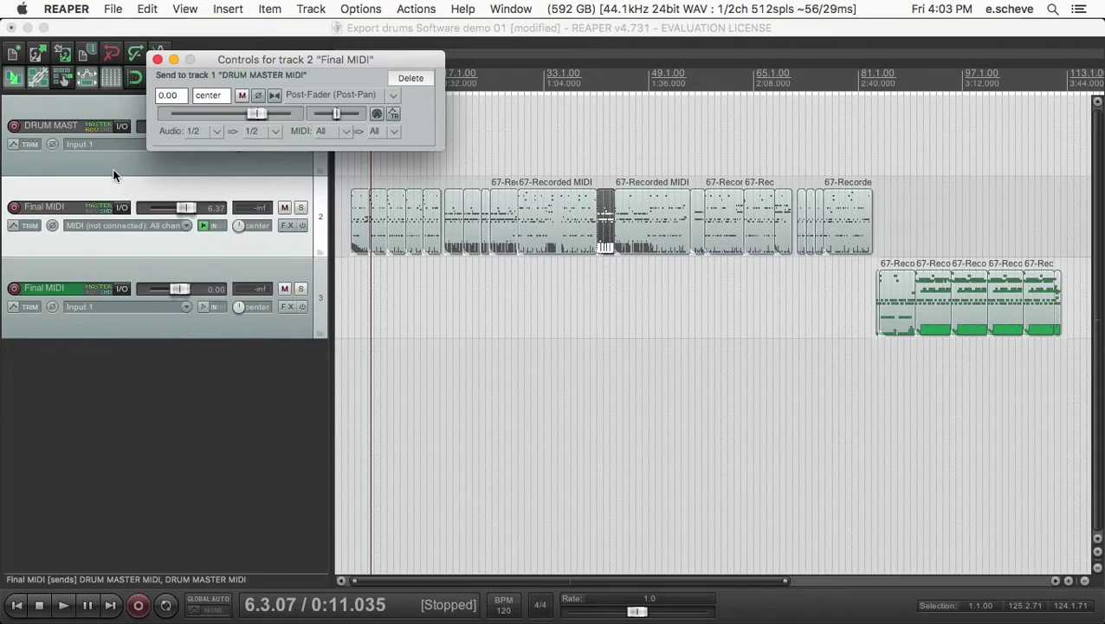
click(412, 78)
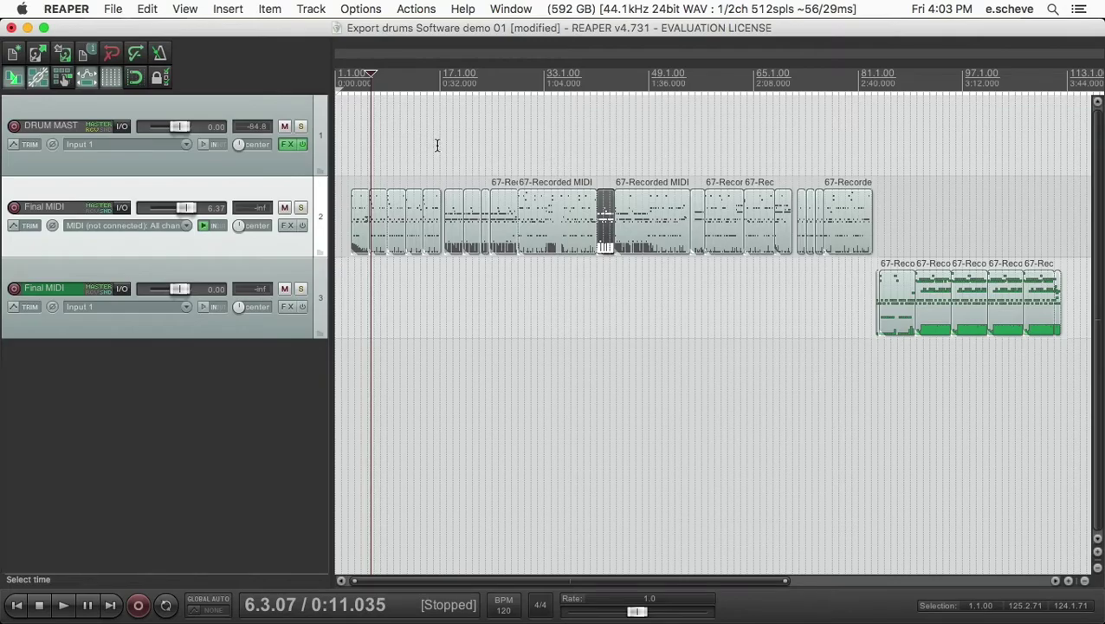
Play and stop the drums, then open the FX on the DRUM MASTER MIDI track
key(space)
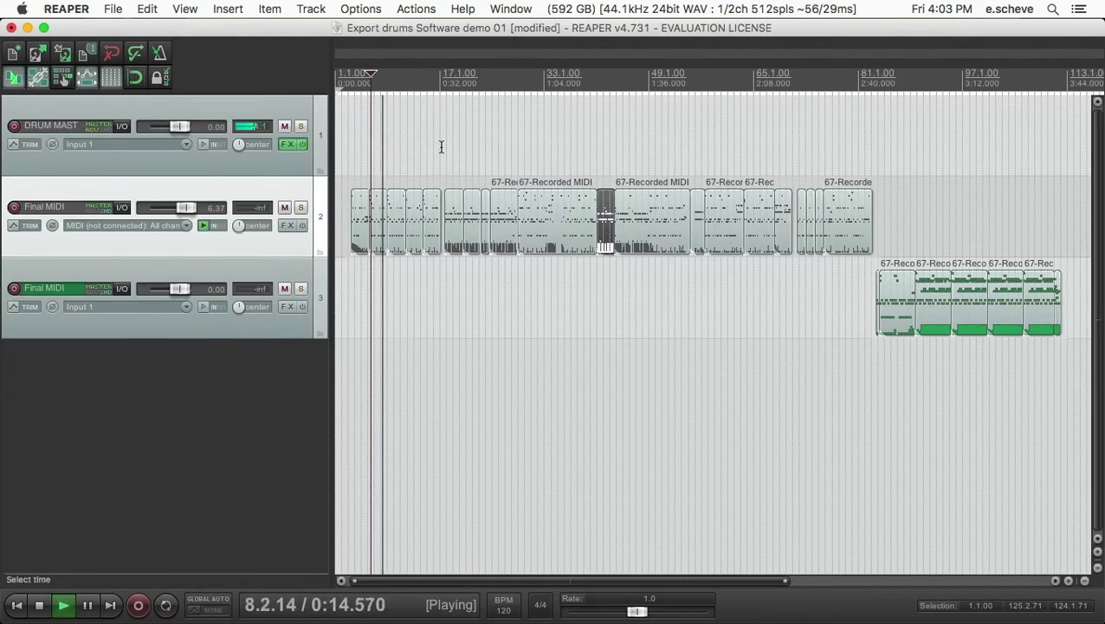
key(space)
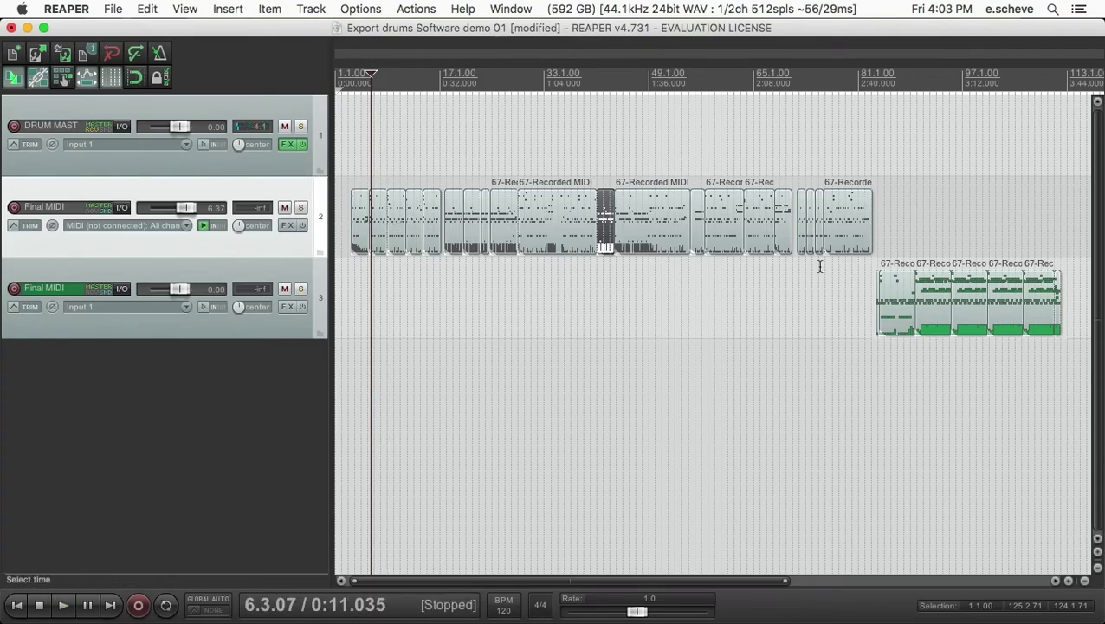
click(190, 166)
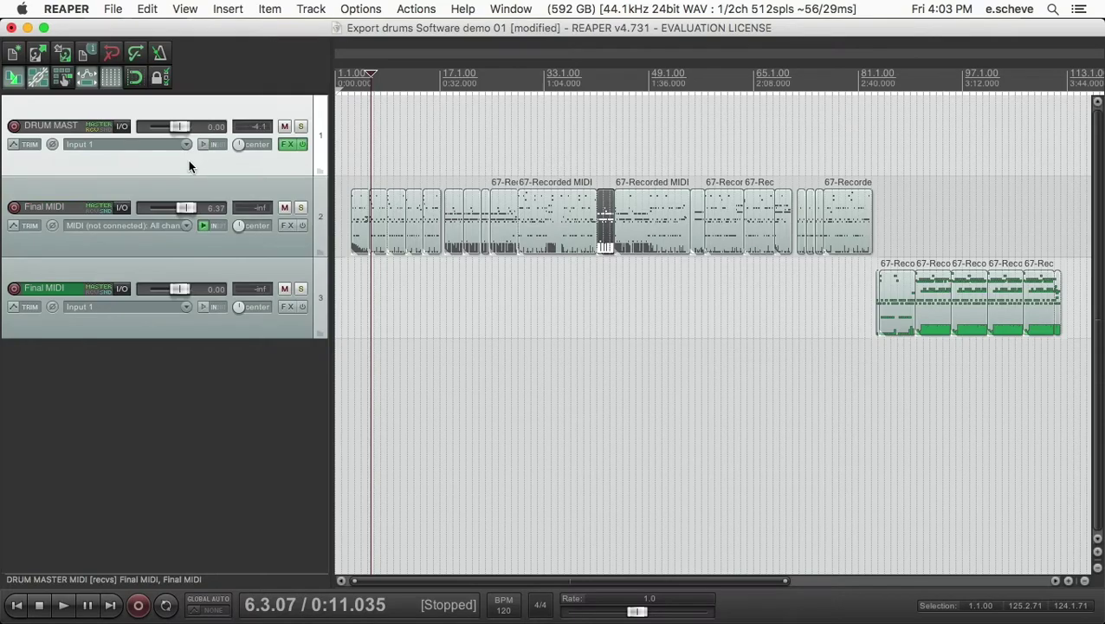
click(290, 145)
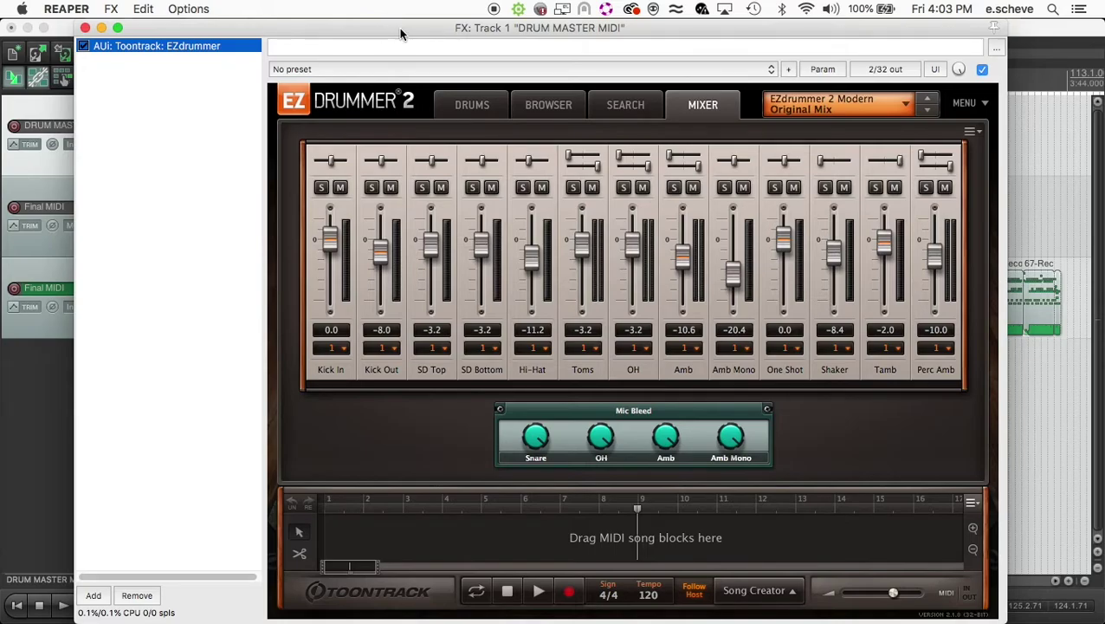
drag(399, 28, 390, 29)
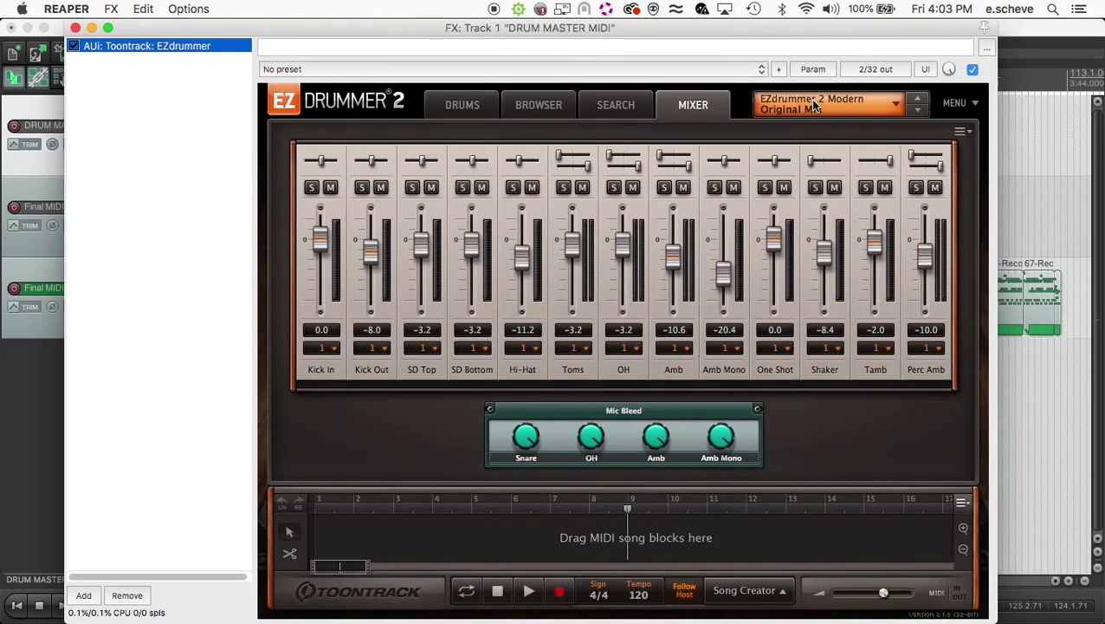
click(466, 107)
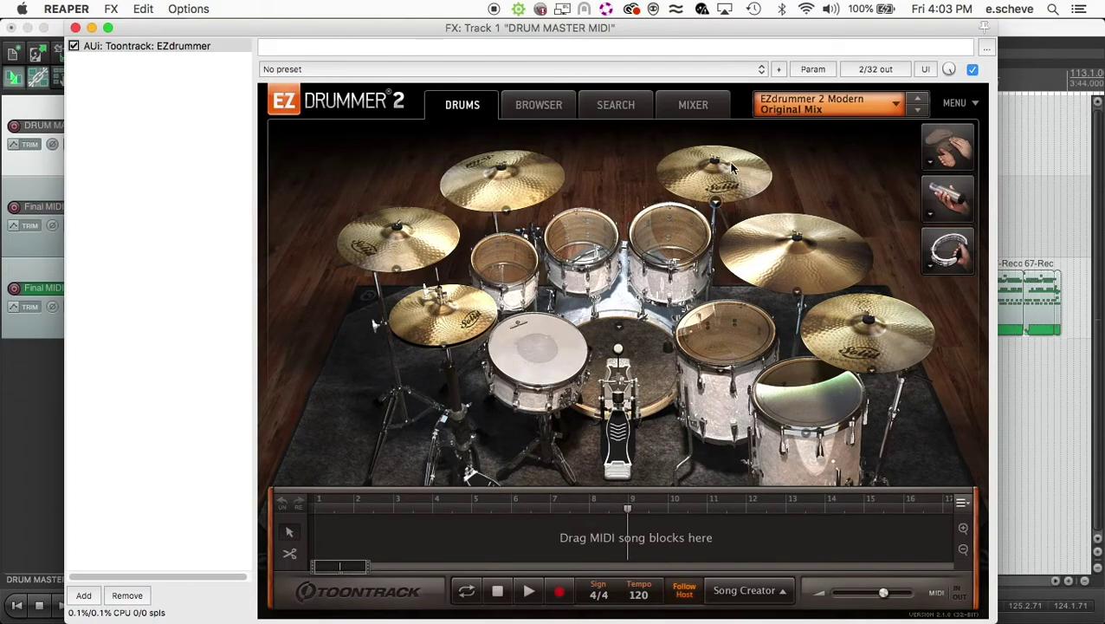
click(704, 109)
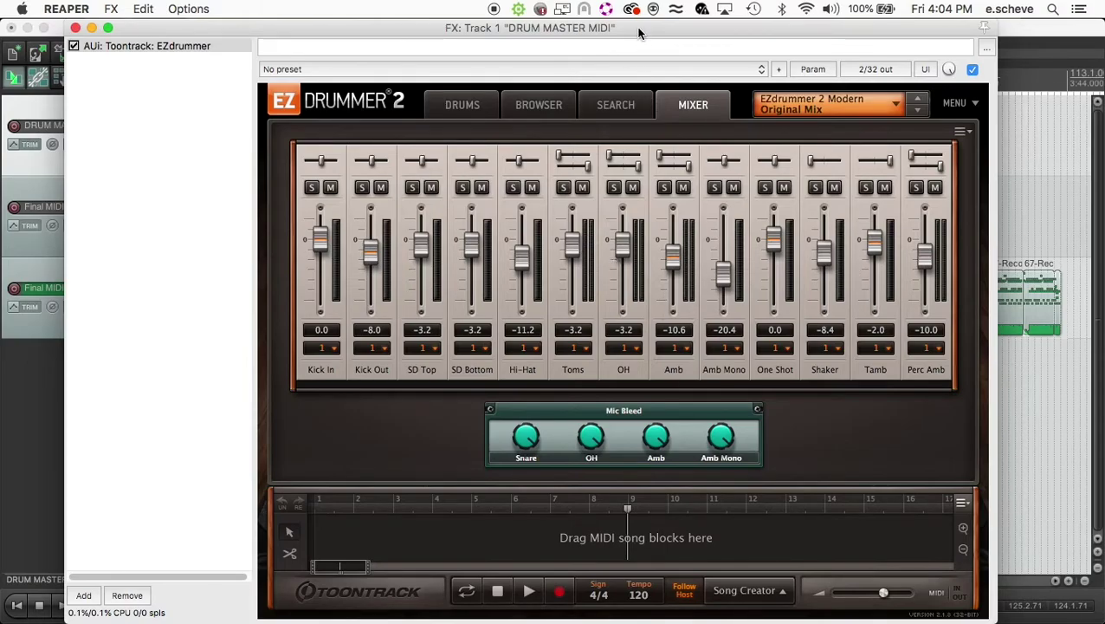
mouse_move(640, 35)
mouse_down()
mouse_move(644, 48)
mouse_move(641, 21)
mouse_up()
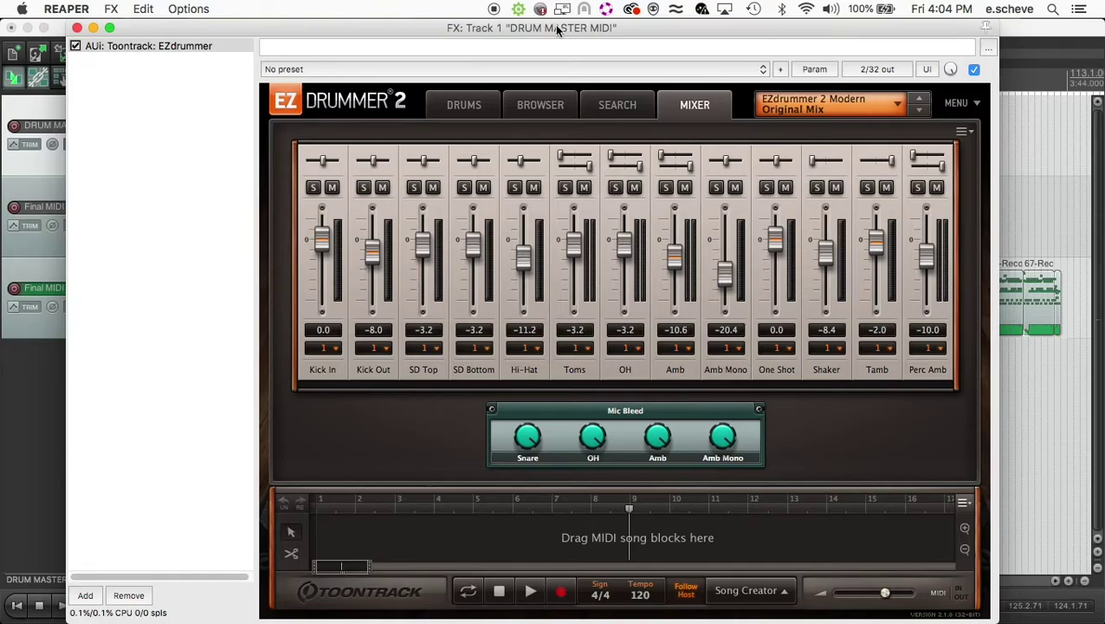
drag(555, 28, 587, 254)
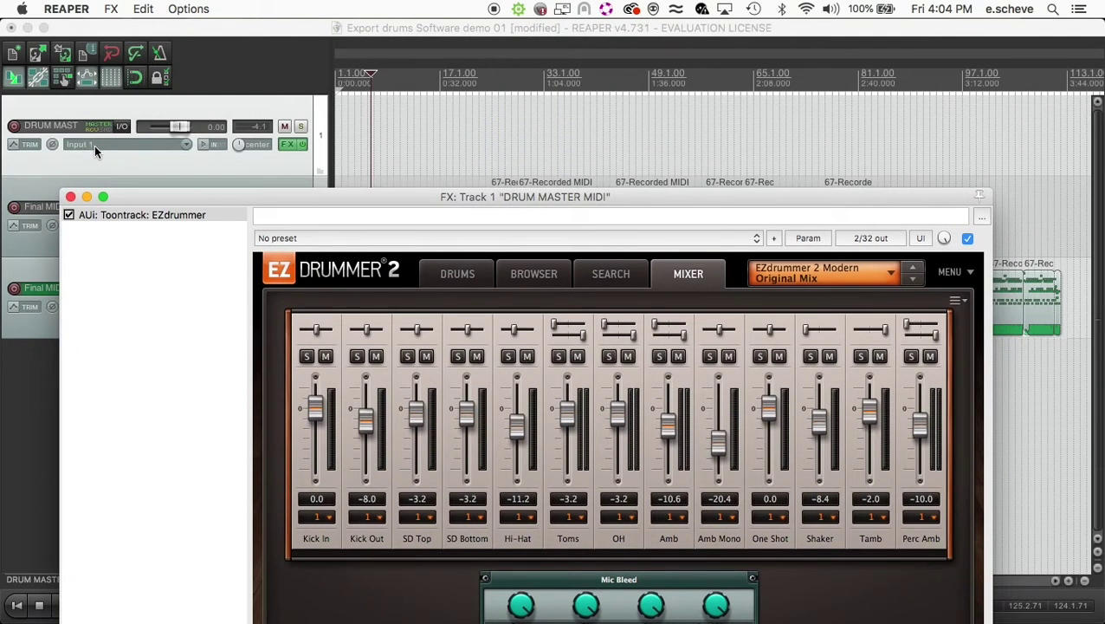
drag(543, 198, 546, 29)
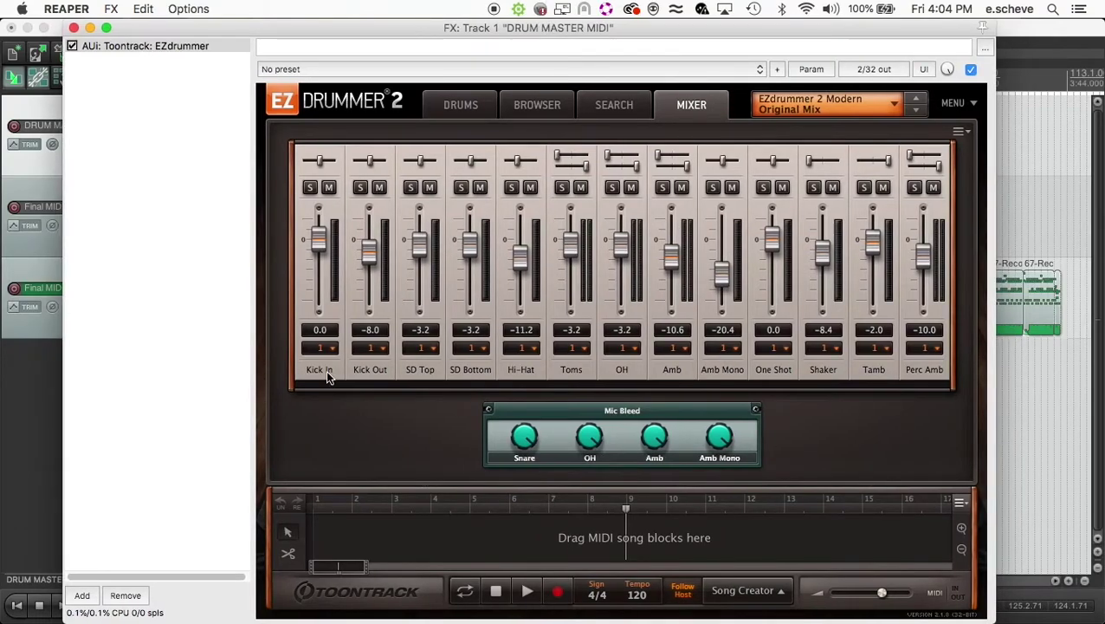
Set Kick In's output to Multichannel so every EZdrummer mixer channel gets its own output
click(333, 347)
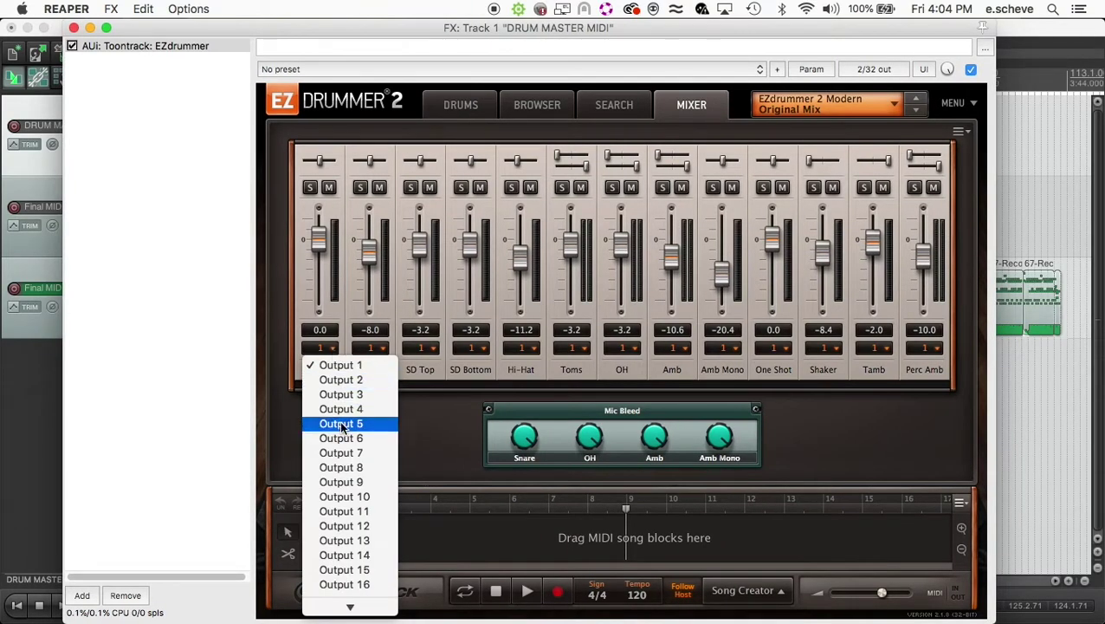
scroll(346, 468, down, 1)
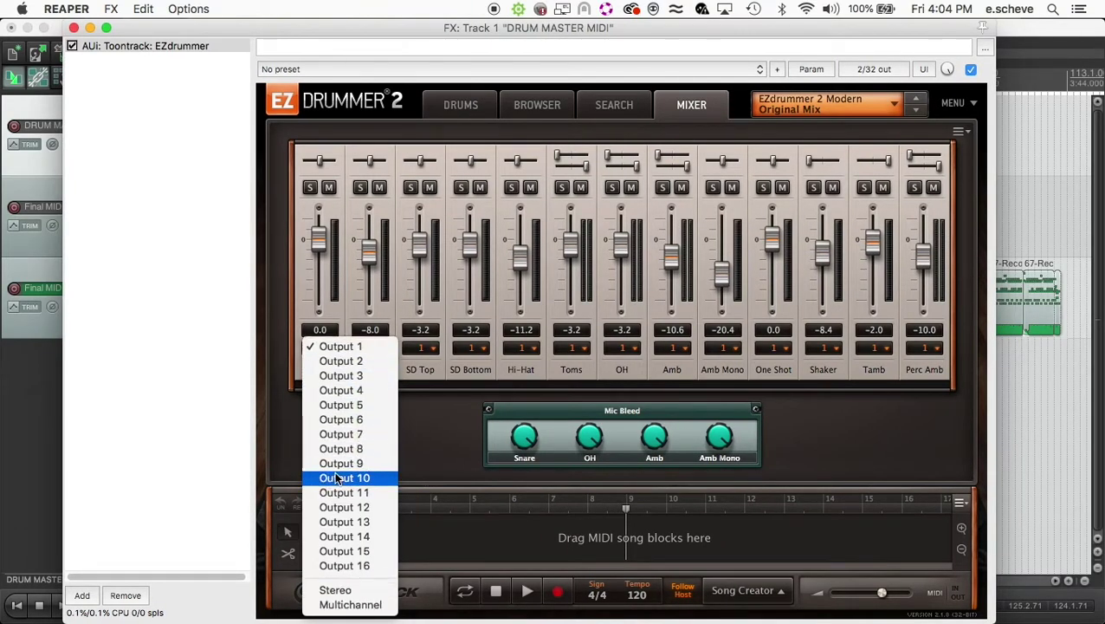
click(355, 604)
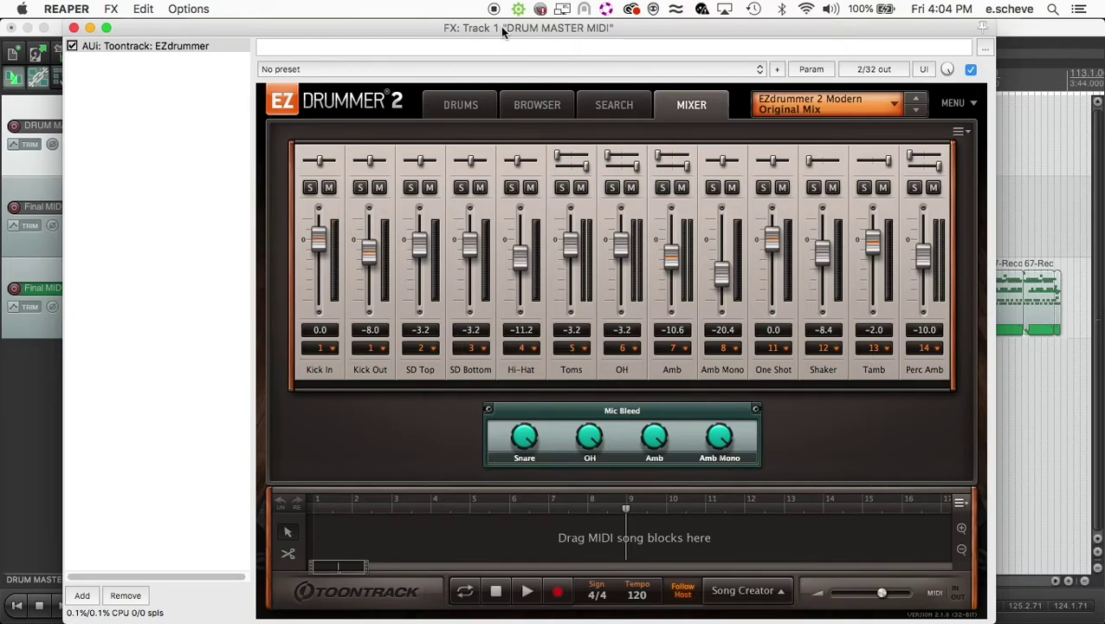
drag(503, 33, 499, 198)
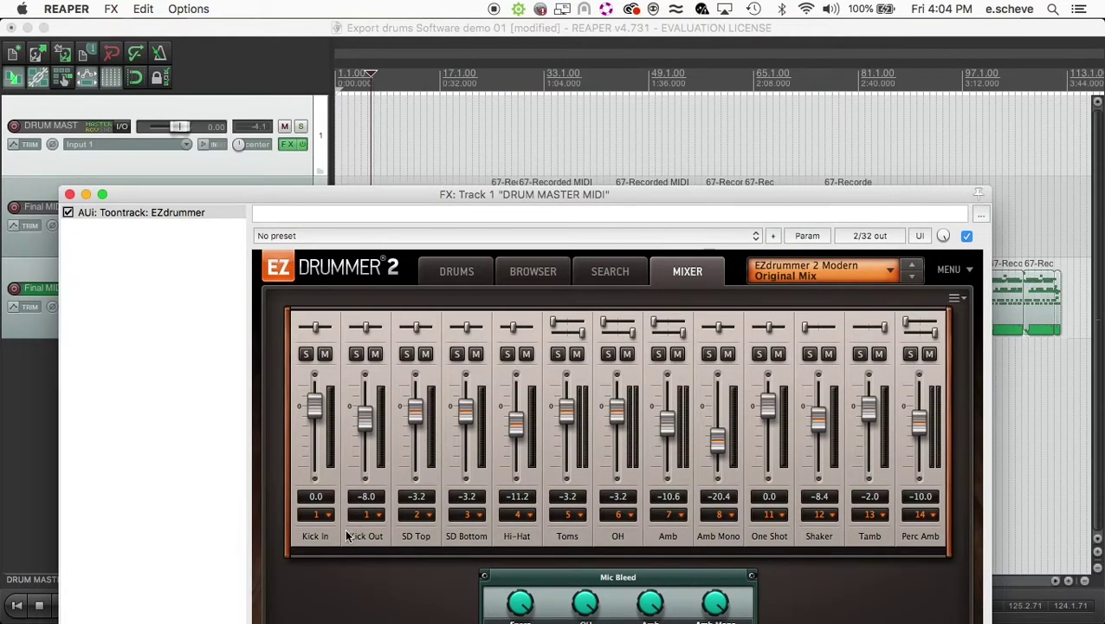
click(379, 81)
Audition the routed drums, then enlarge the plug-in window to full height
key(space)
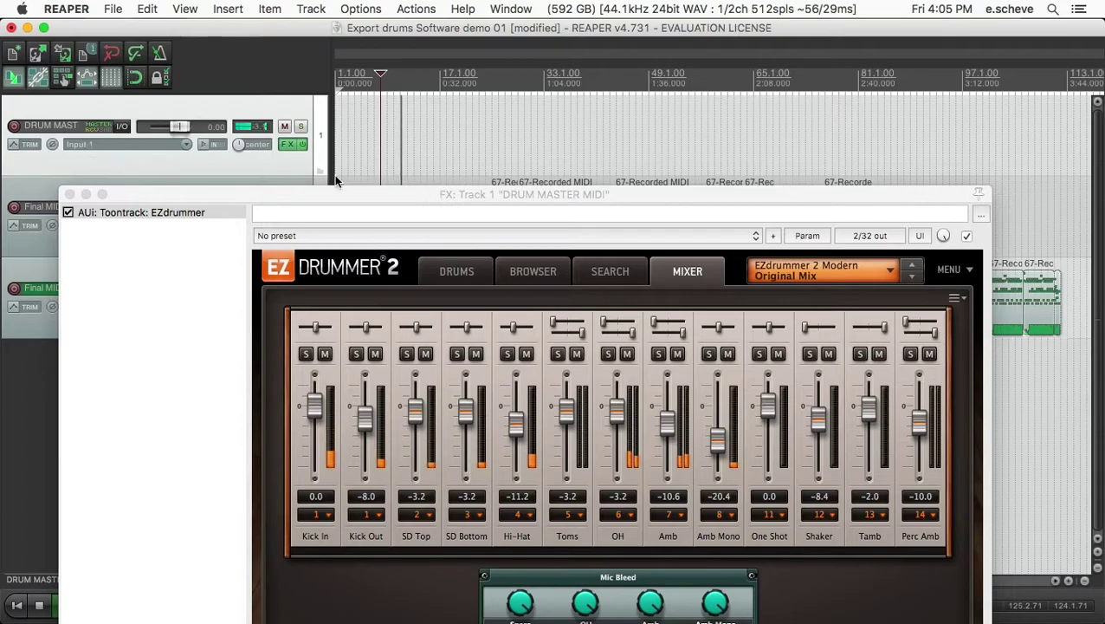
key(space)
double_click(431, 200)
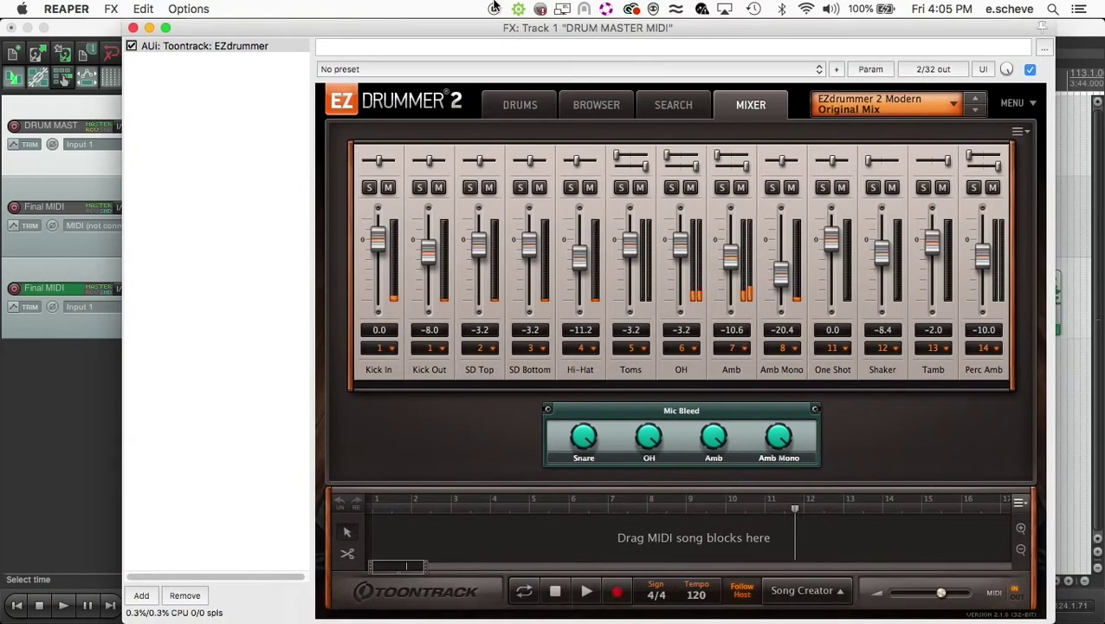
Build multichannel routing for the EZdrummer FX output, confirm the new EZ1–EZ16 tracks, and close the window
click(233, 48)
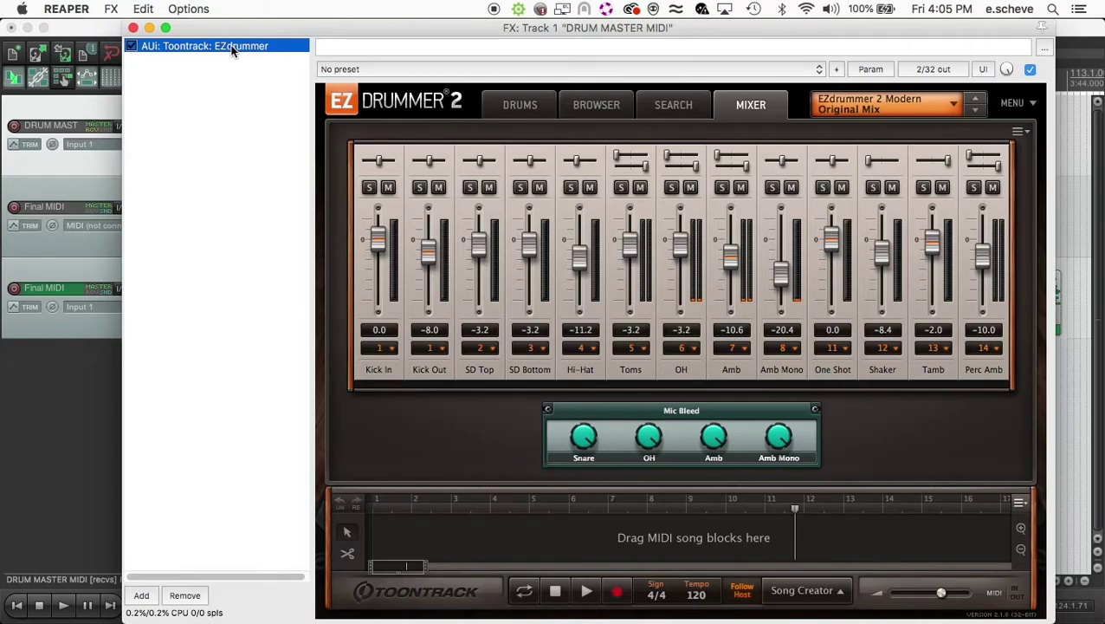
right_click(232, 50)
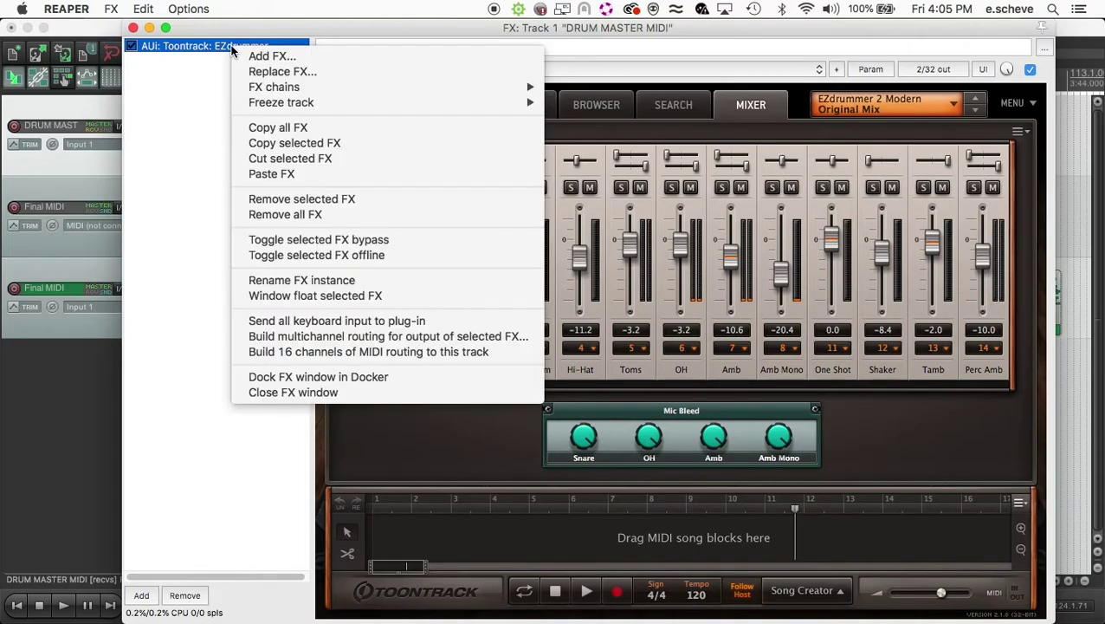
click(496, 337)
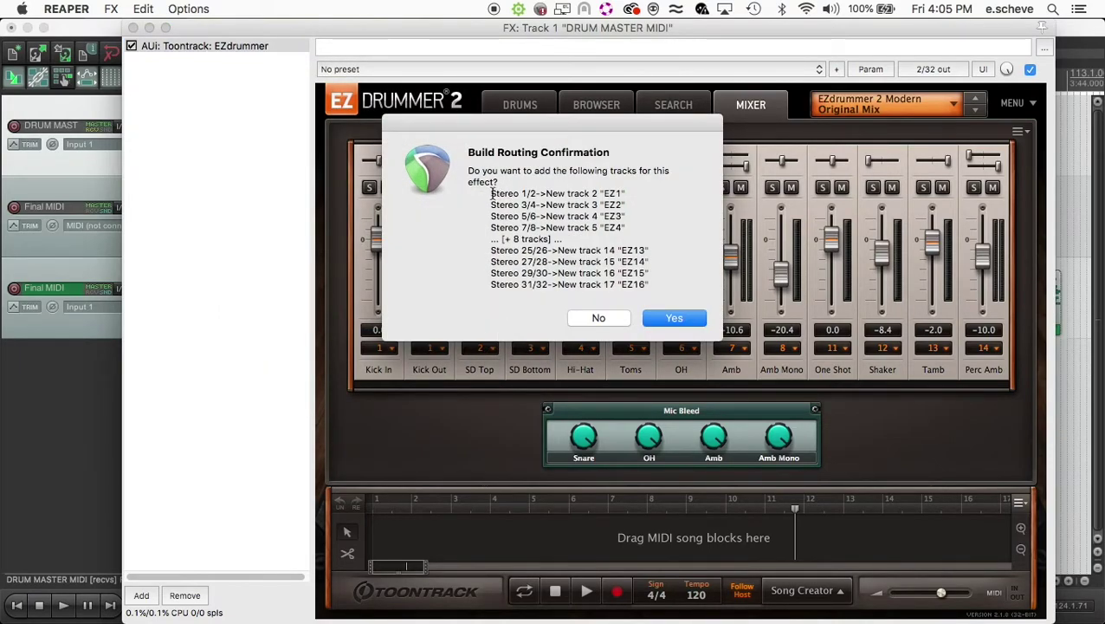
drag(508, 204, 651, 286)
click(651, 286)
click(674, 318)
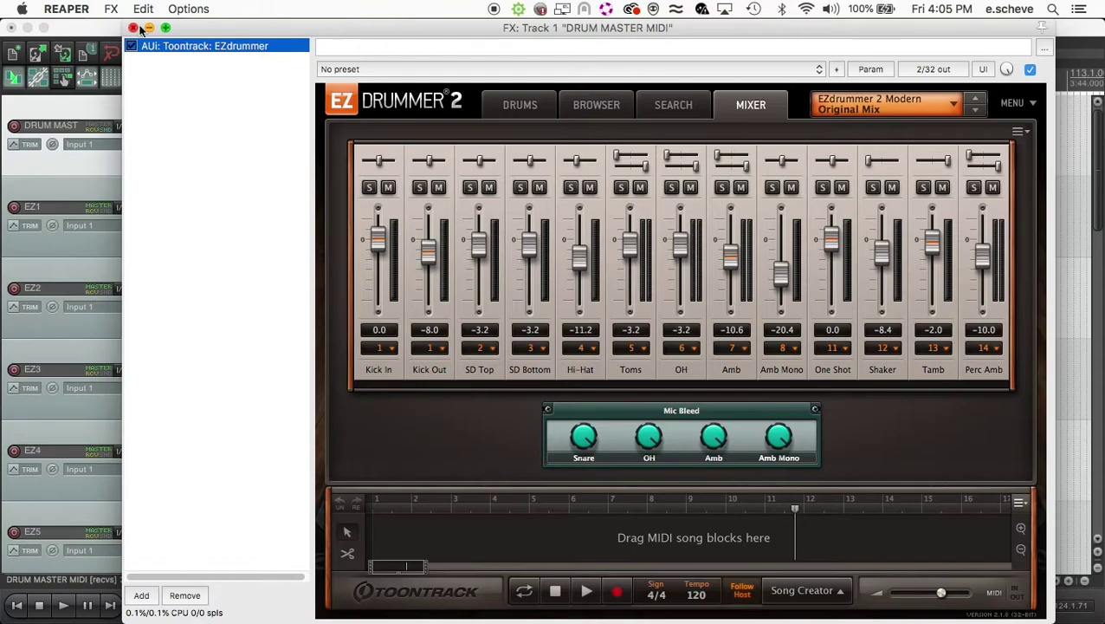
click(134, 28)
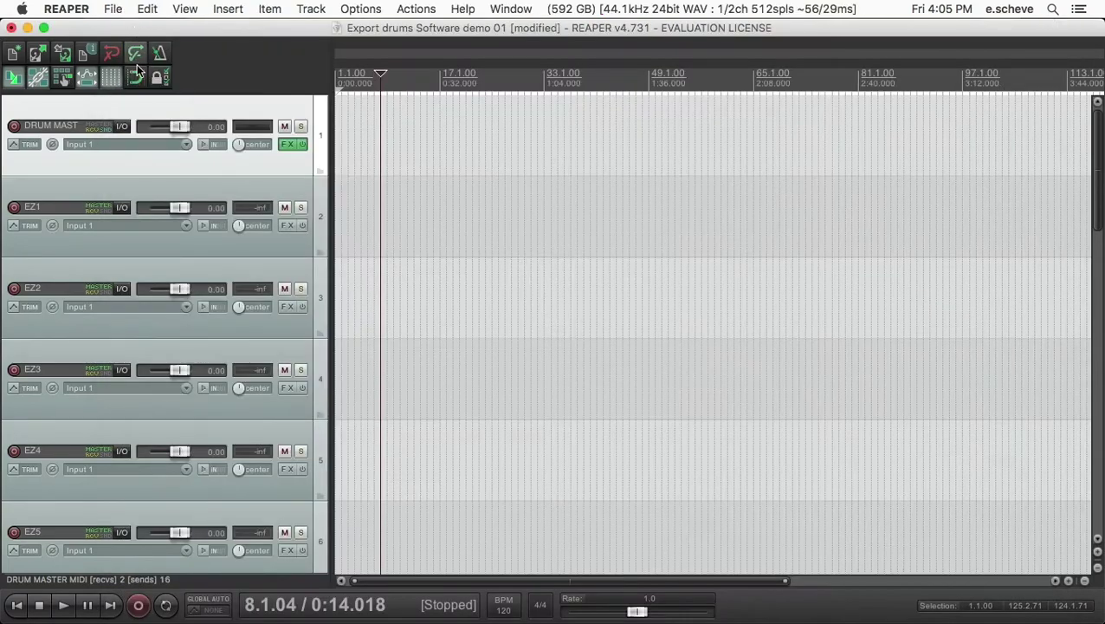
Select the new EZ1, EZ2 and EZ3 tracks in turn
click(157, 192)
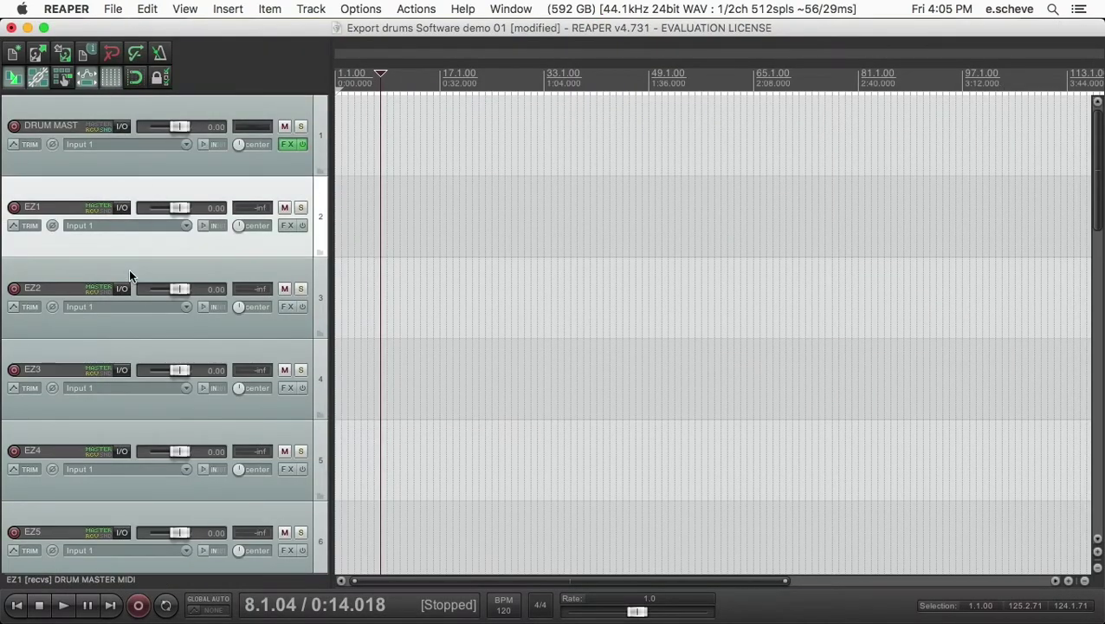
click(118, 329)
click(128, 355)
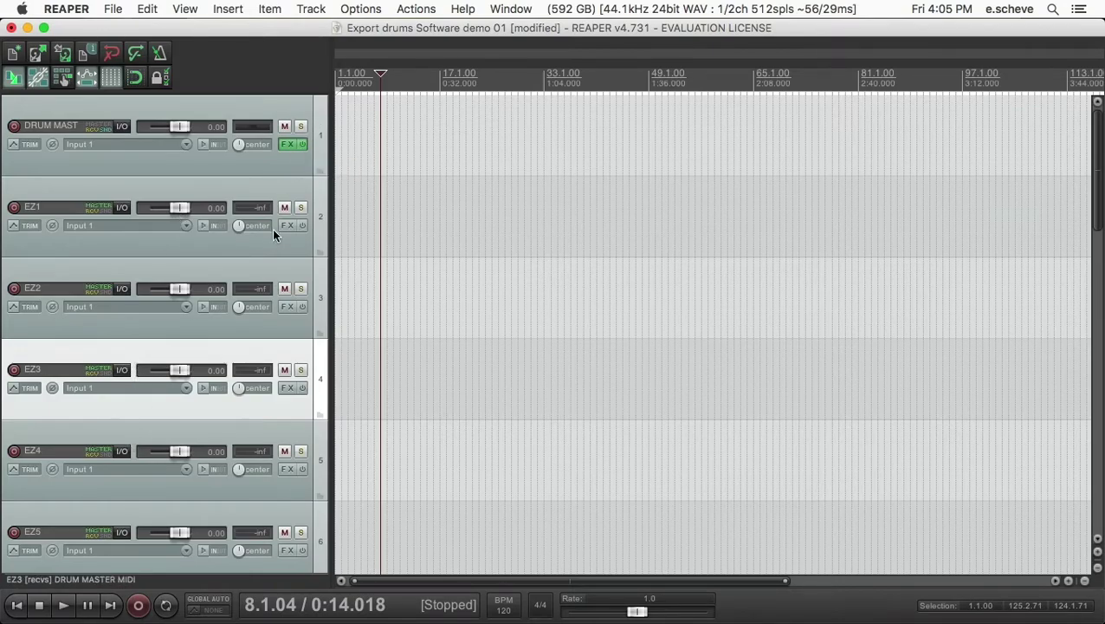
Play the drums while muting and unmuting DRUM MASTER, then reopen its EZdrummer 2 plug-in
key(space)
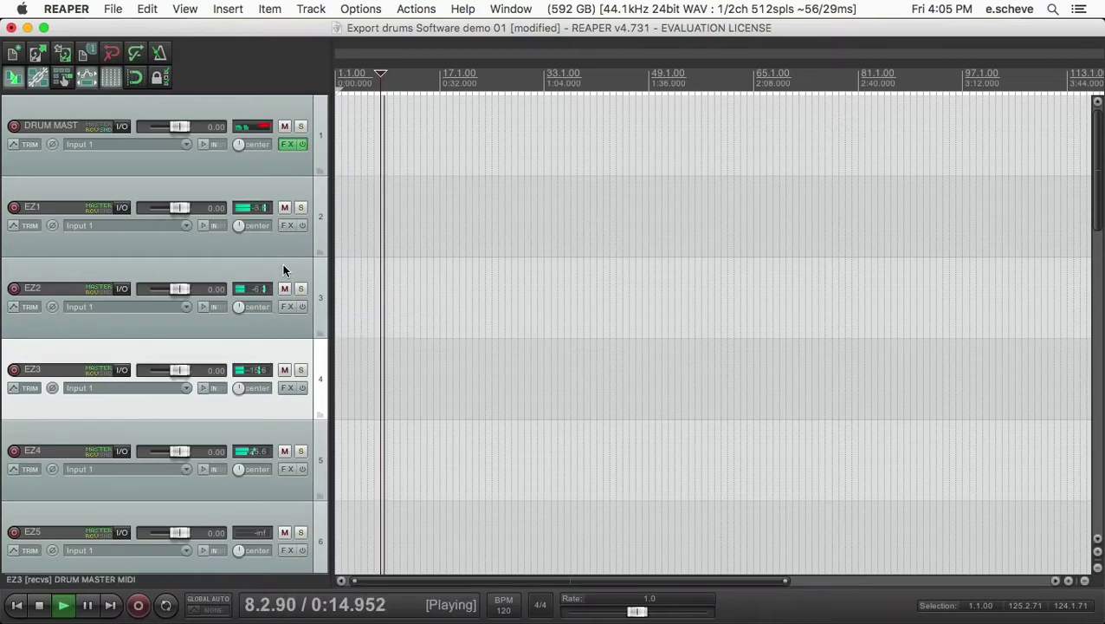
click(284, 126)
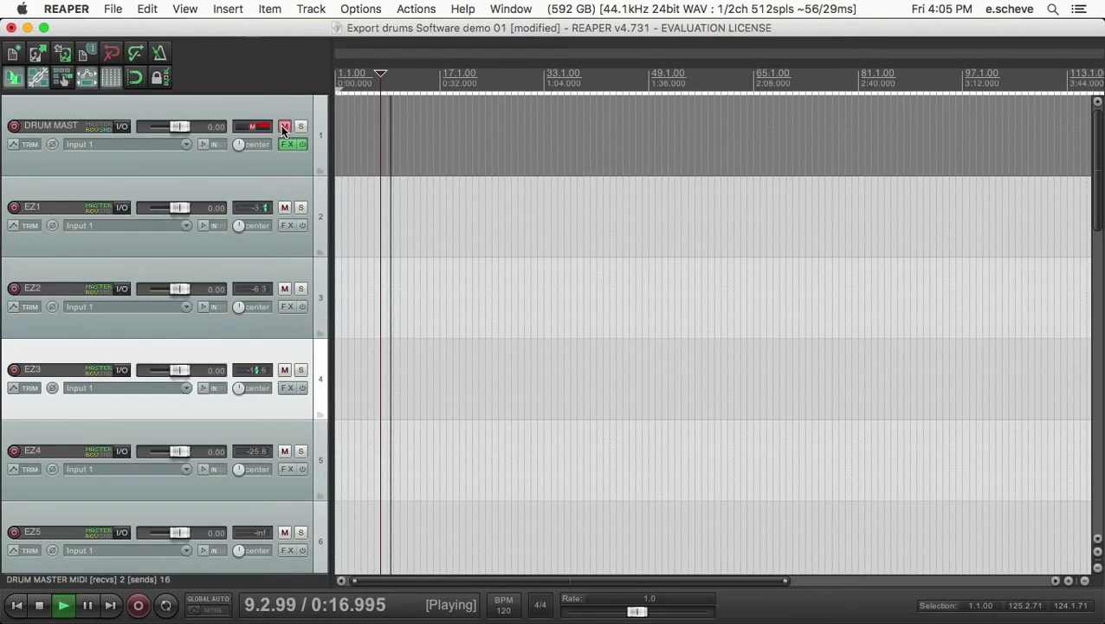
click(284, 126)
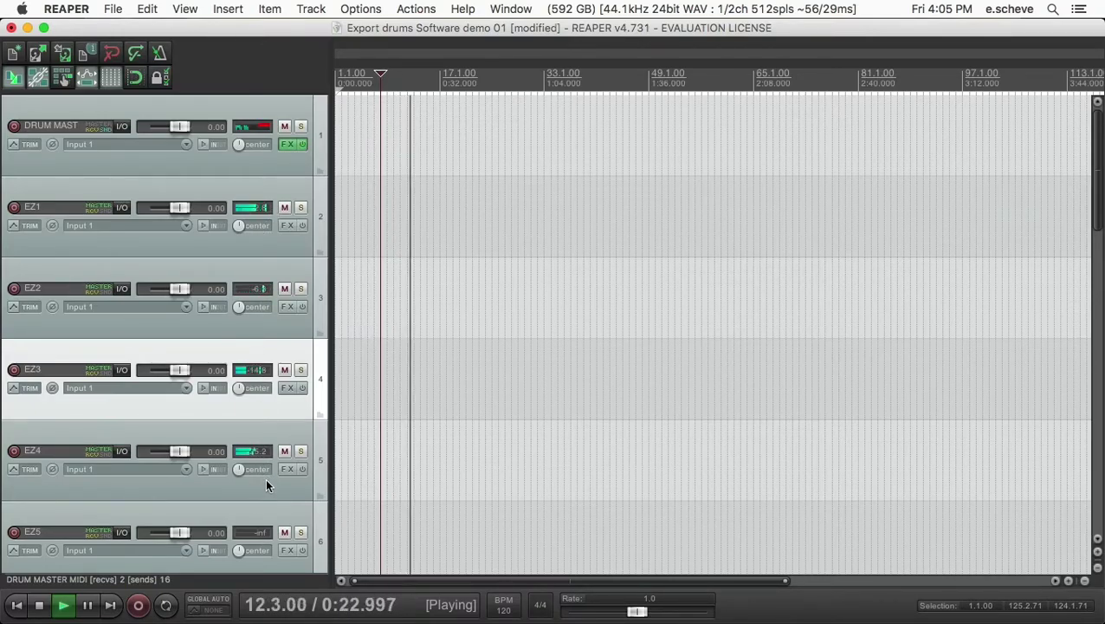
key(space)
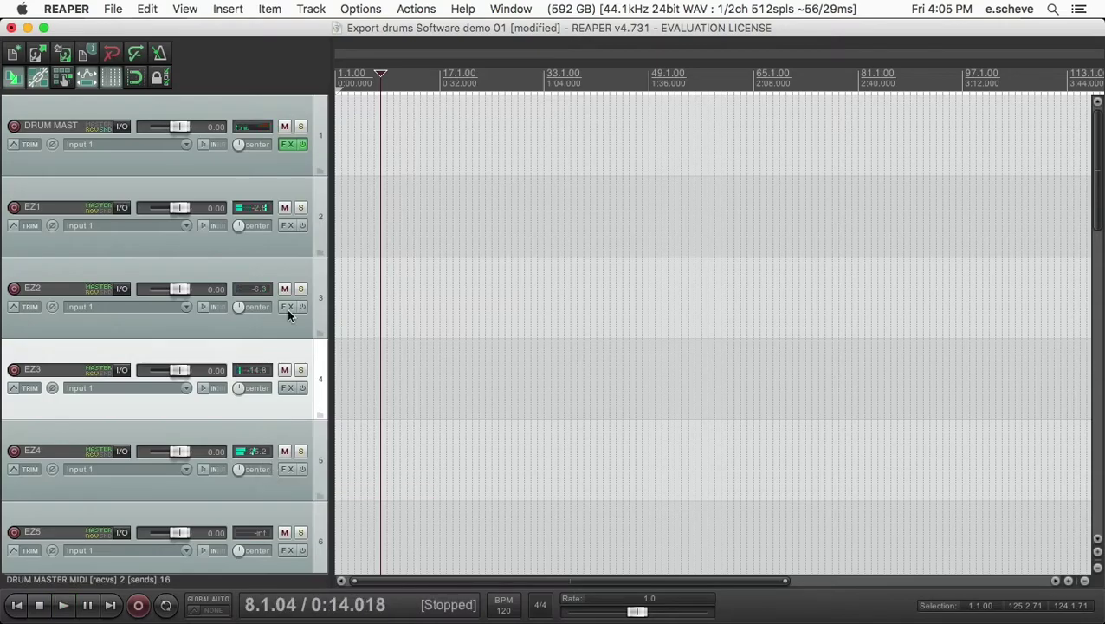
click(287, 145)
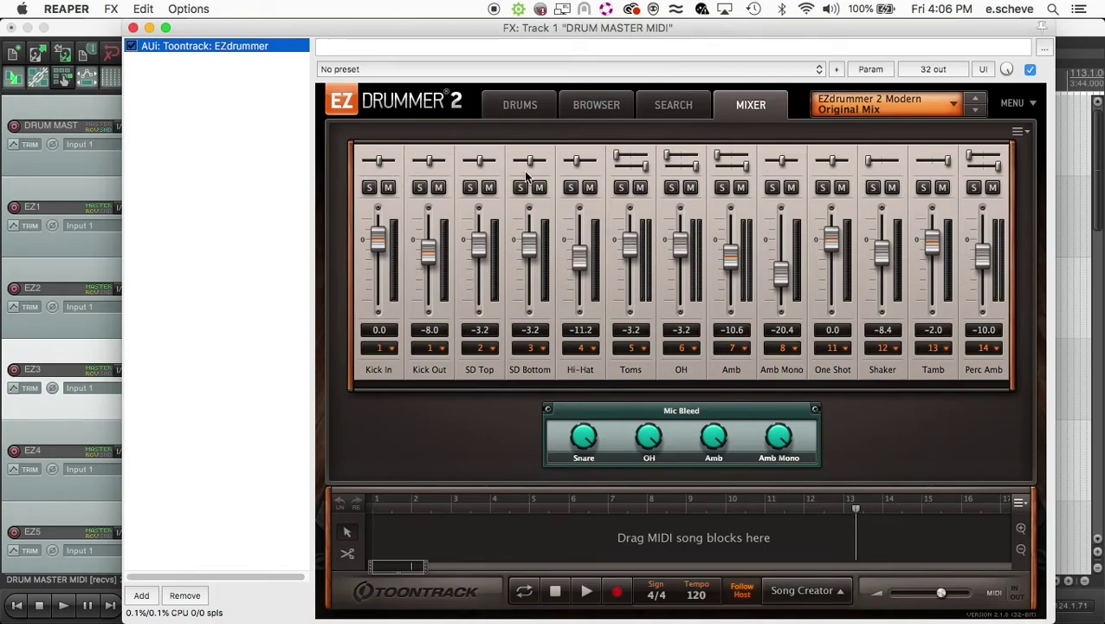
Close the EZdrummer 2 window and select the four tracks EZ1 through EZ4 together
drag(481, 32, 473, 32)
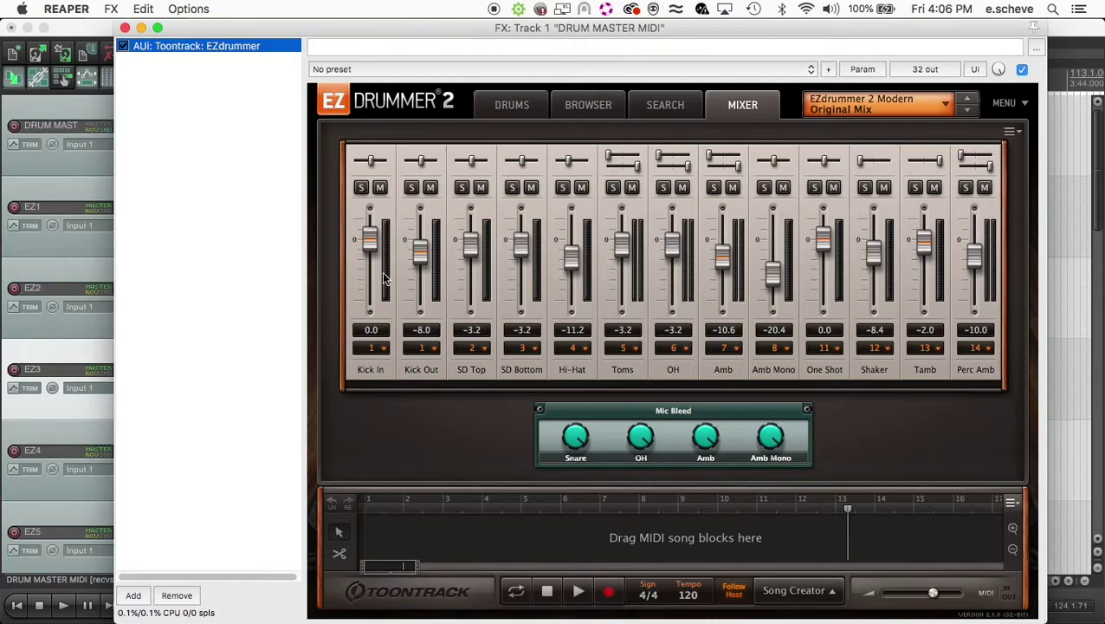
click(125, 28)
click(144, 239)
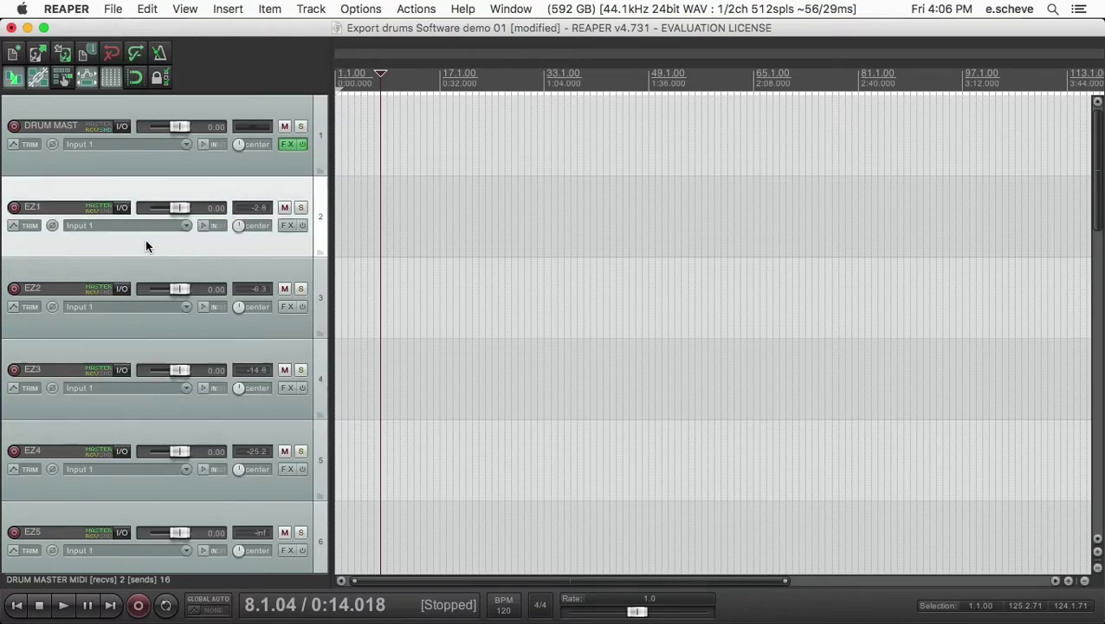
shift+click(148, 431)
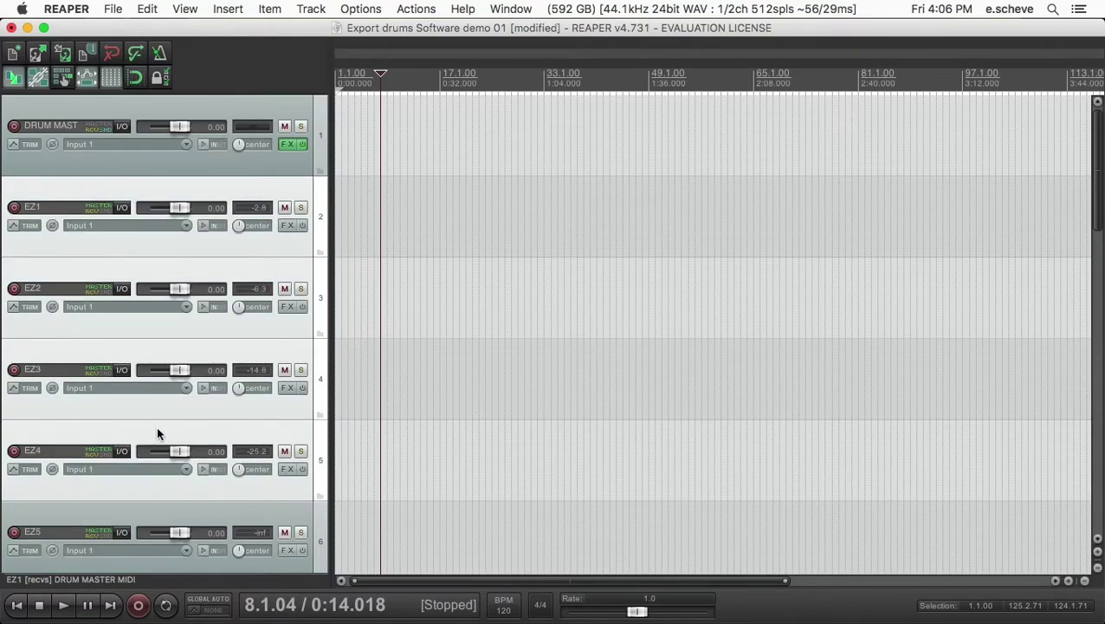
Render EZ1–EZ4 to mono stem tracks with originals muted, then undo that render
right_click(226, 265)
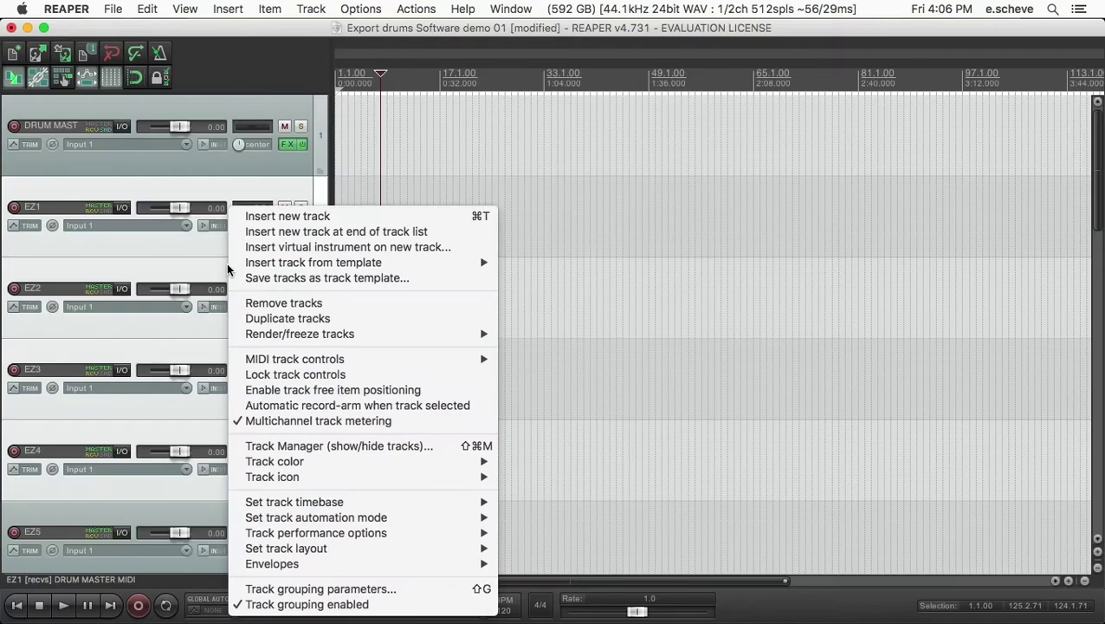
mouse_move(350, 333)
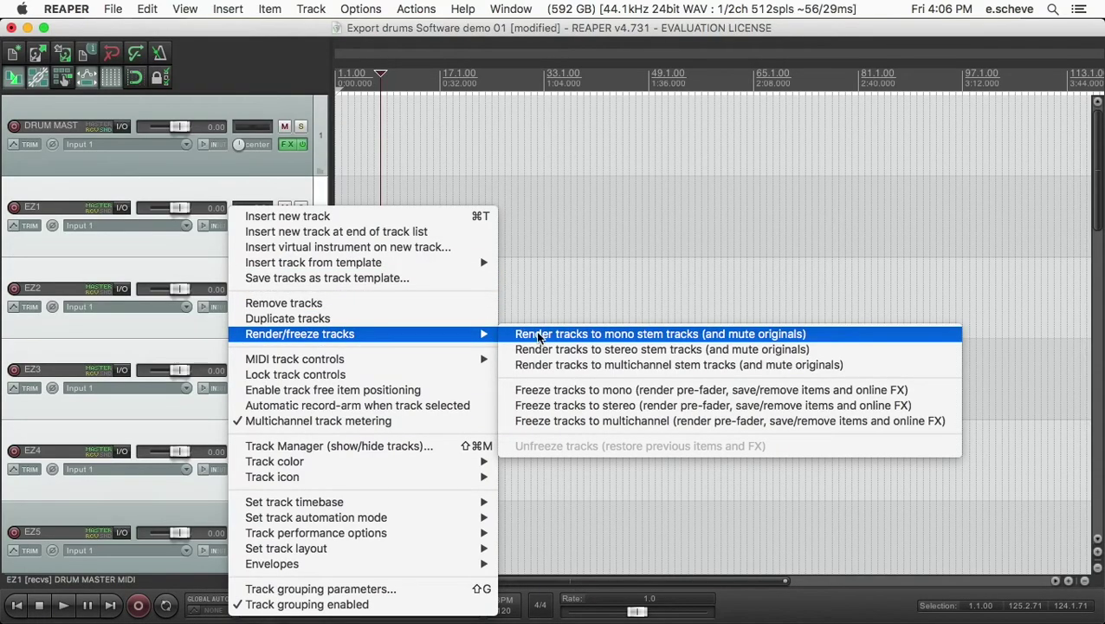
click(618, 334)
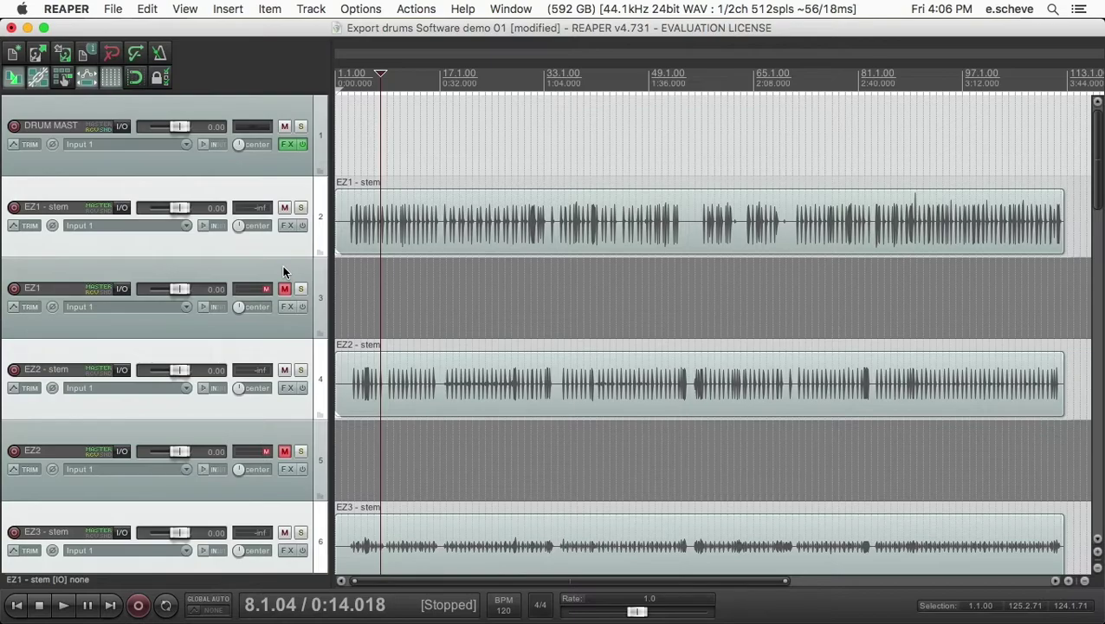
key(super+z)
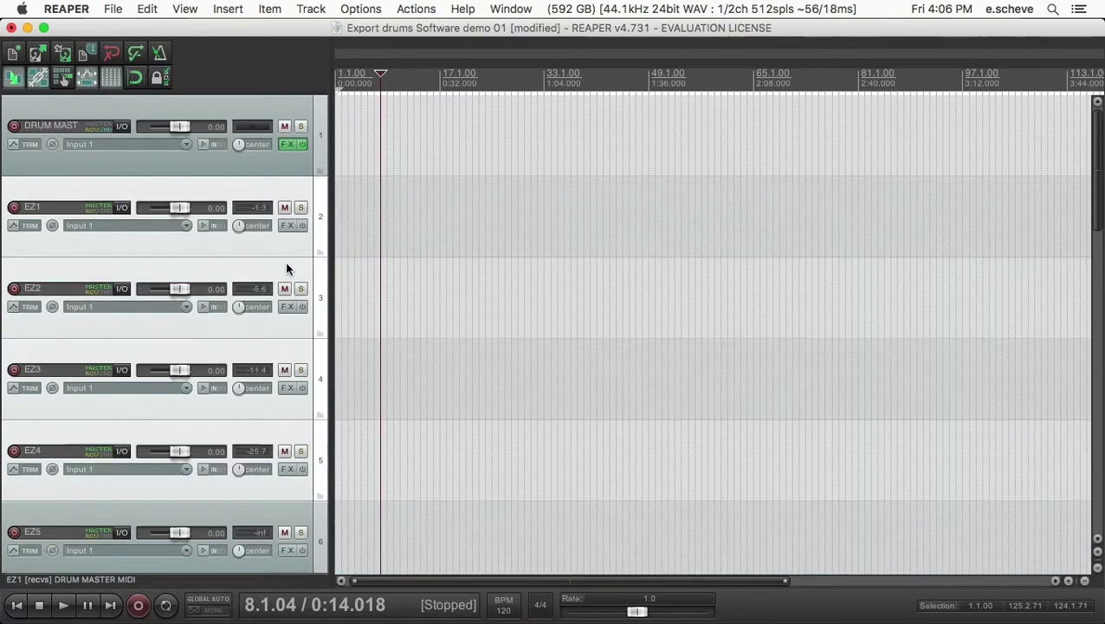
Start and cancel another mono stem render, then raise the Hi-Hat fader in EZdrummer 2's mixer
right_click(292, 248)
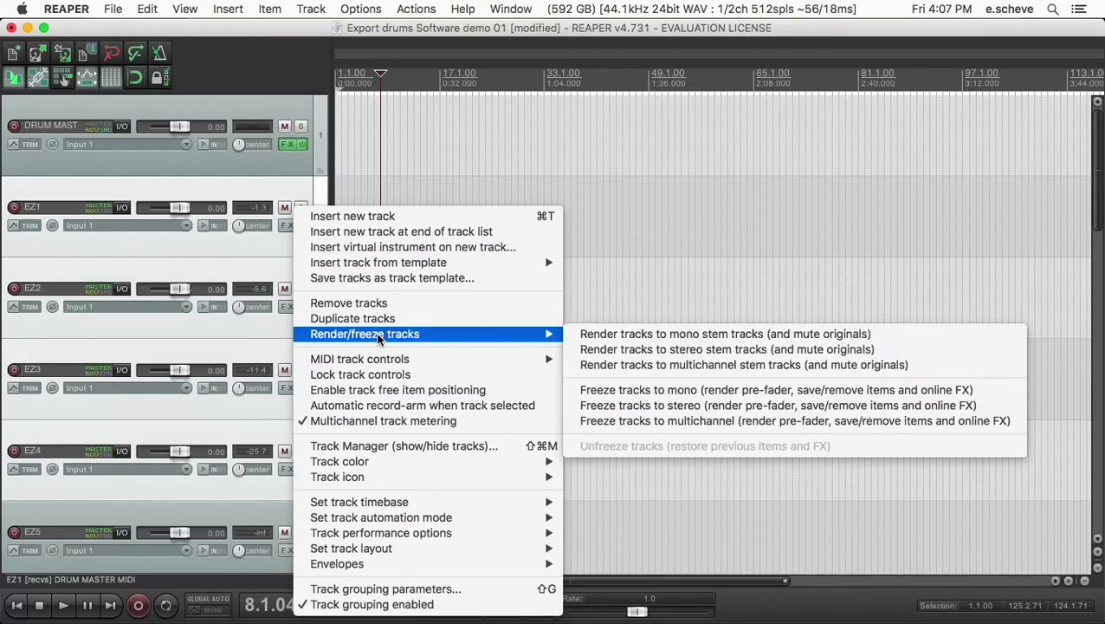
click(613, 337)
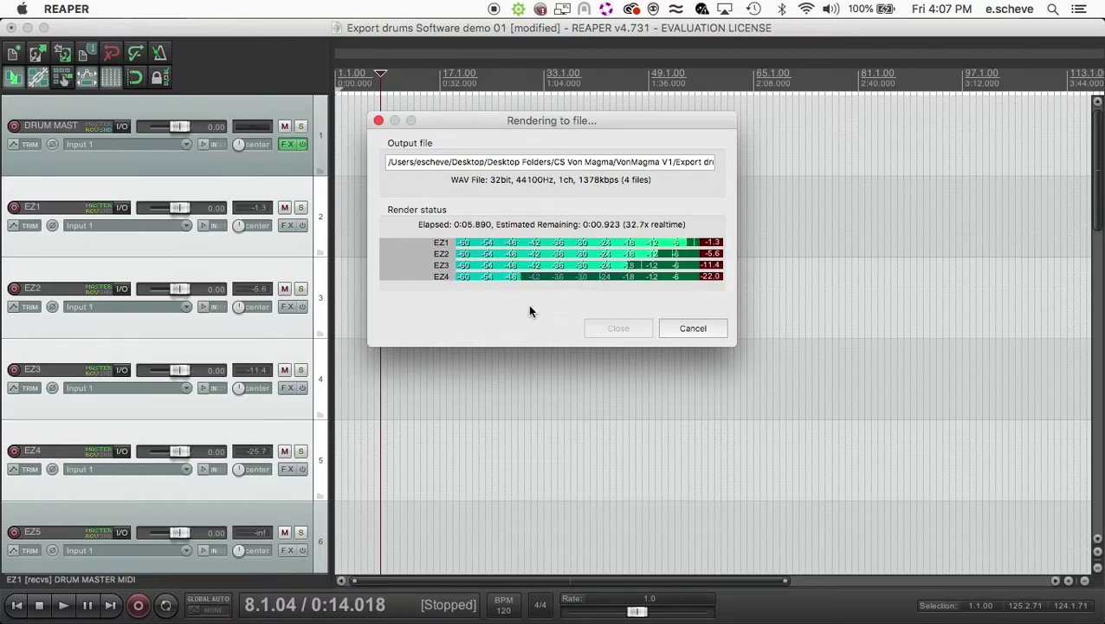
click(716, 329)
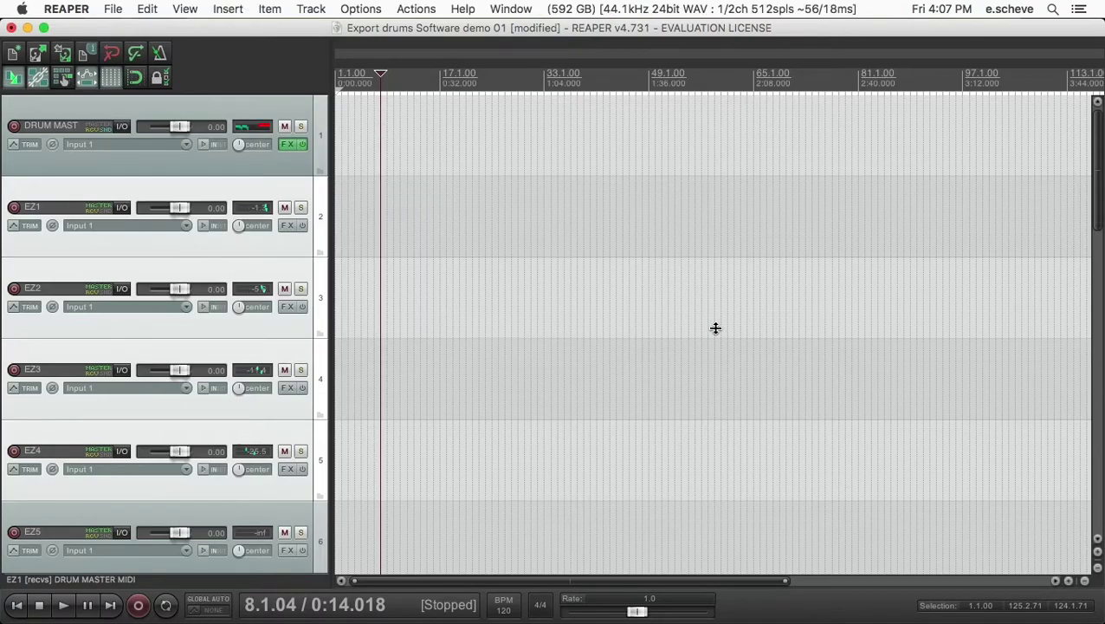
click(287, 147)
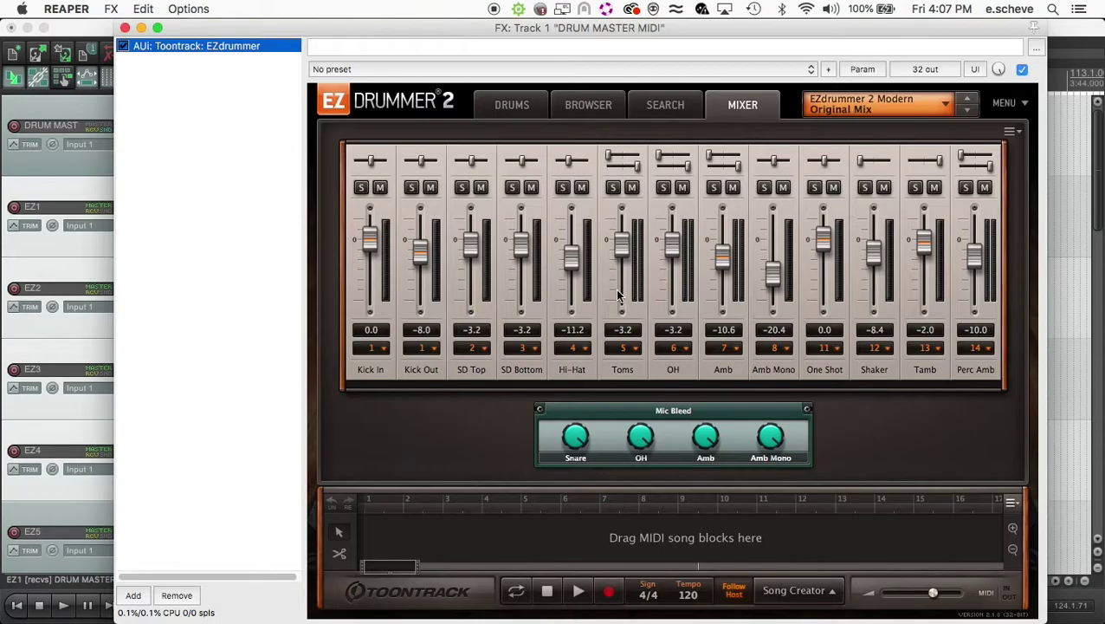
drag(570, 270, 520, 243)
Close the EZdrummer 2 window and render EZ1–EZ4 to mono stem tracks, muting the originals
click(125, 28)
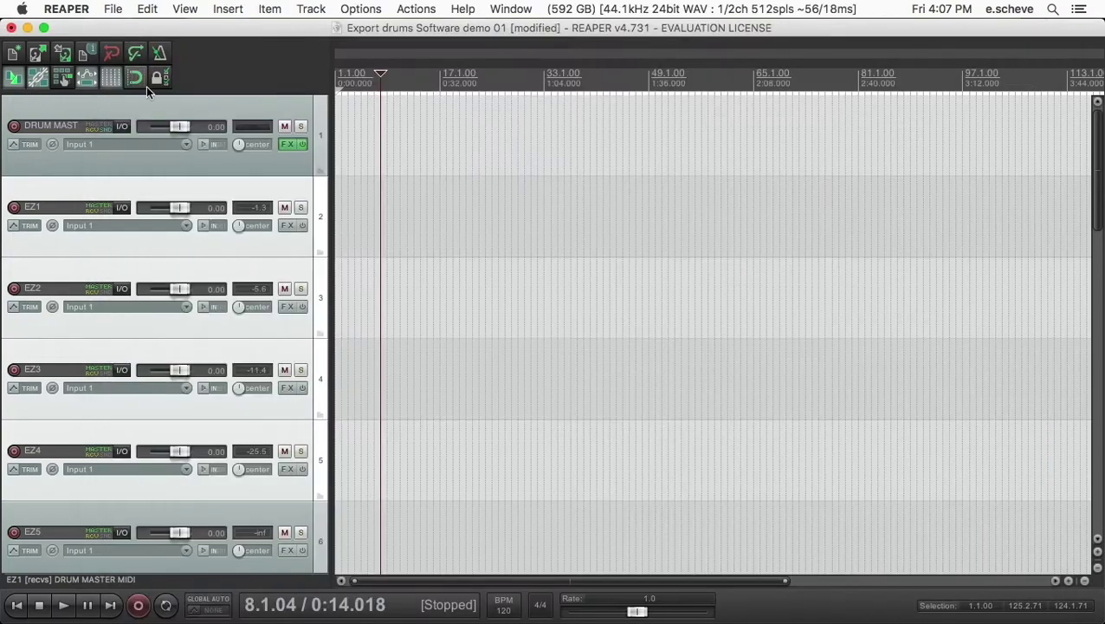
right_click(179, 241)
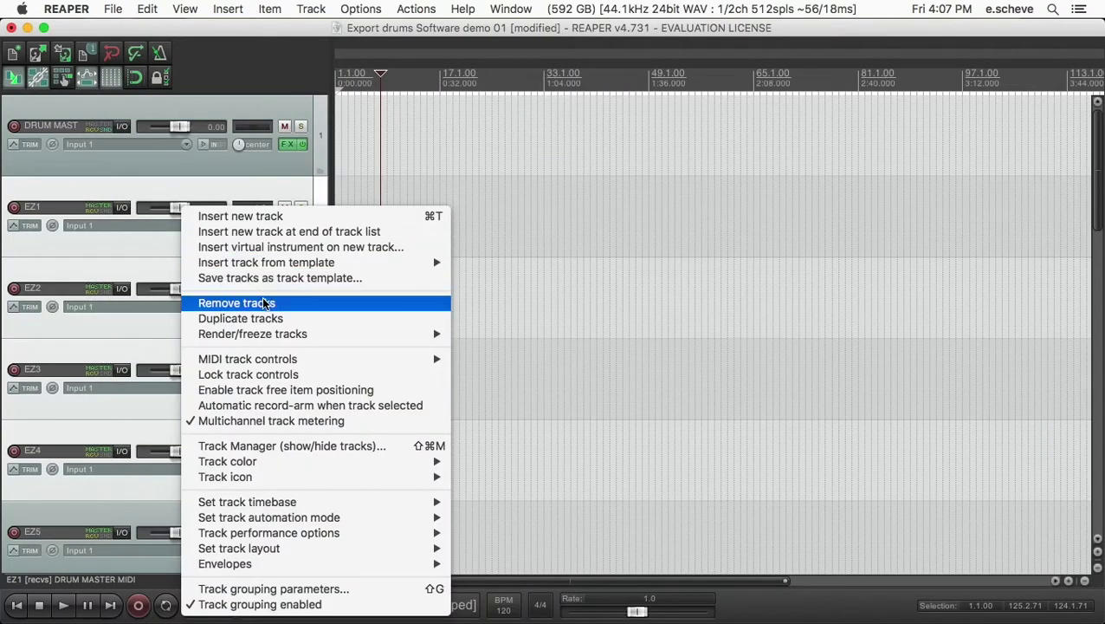
mouse_move(273, 336)
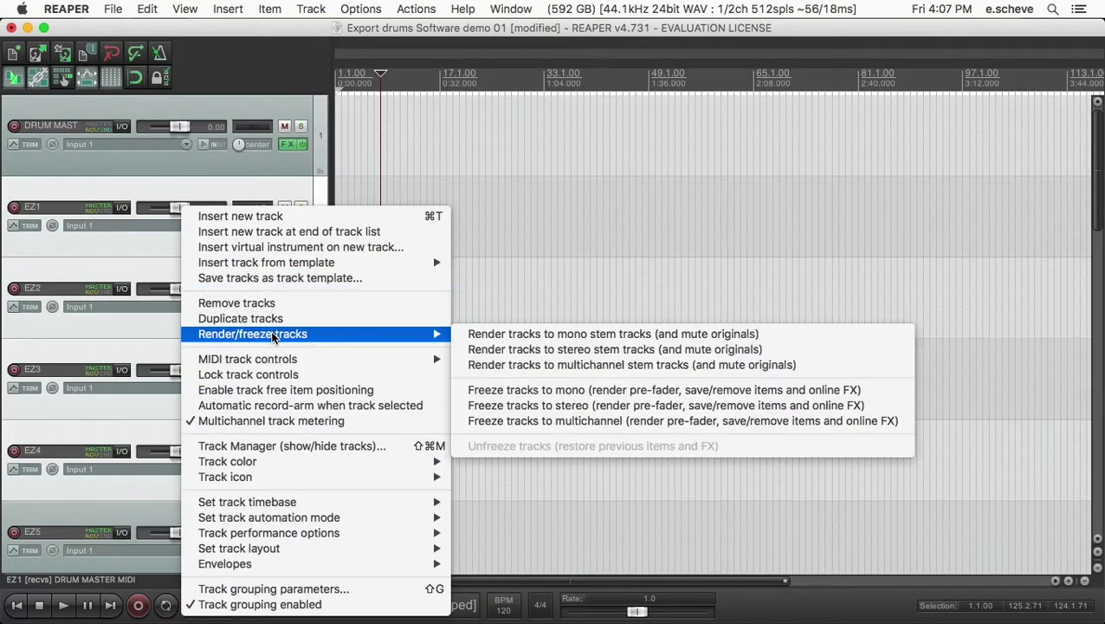
click(511, 336)
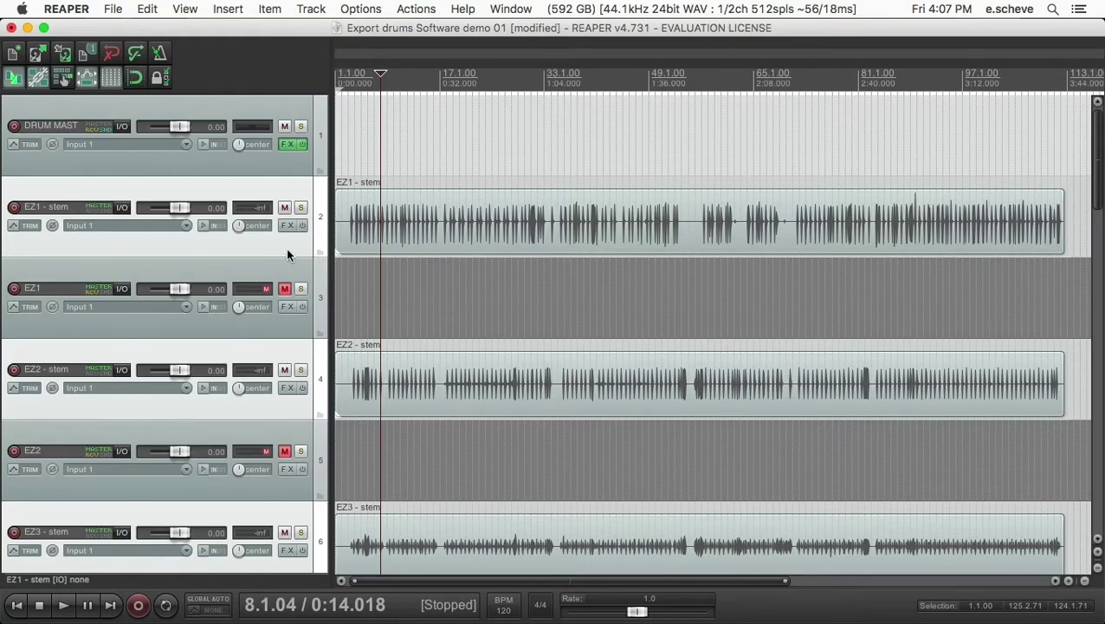
Delete the muted original EZ1 and EZ2 tracks, confirming the prompt
click(400, 235)
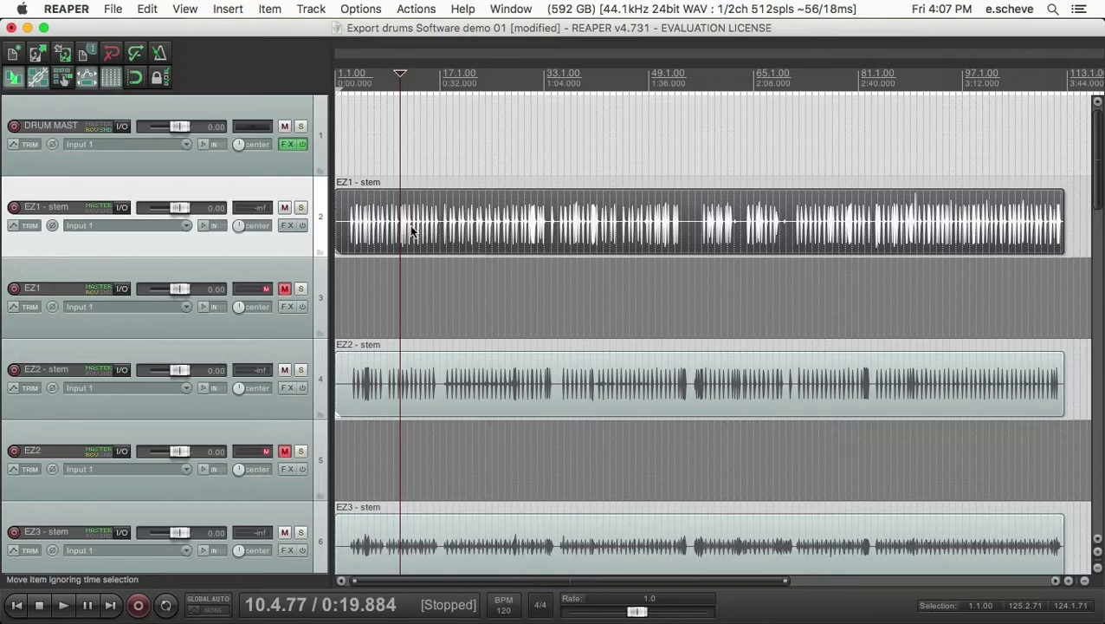
click(291, 267)
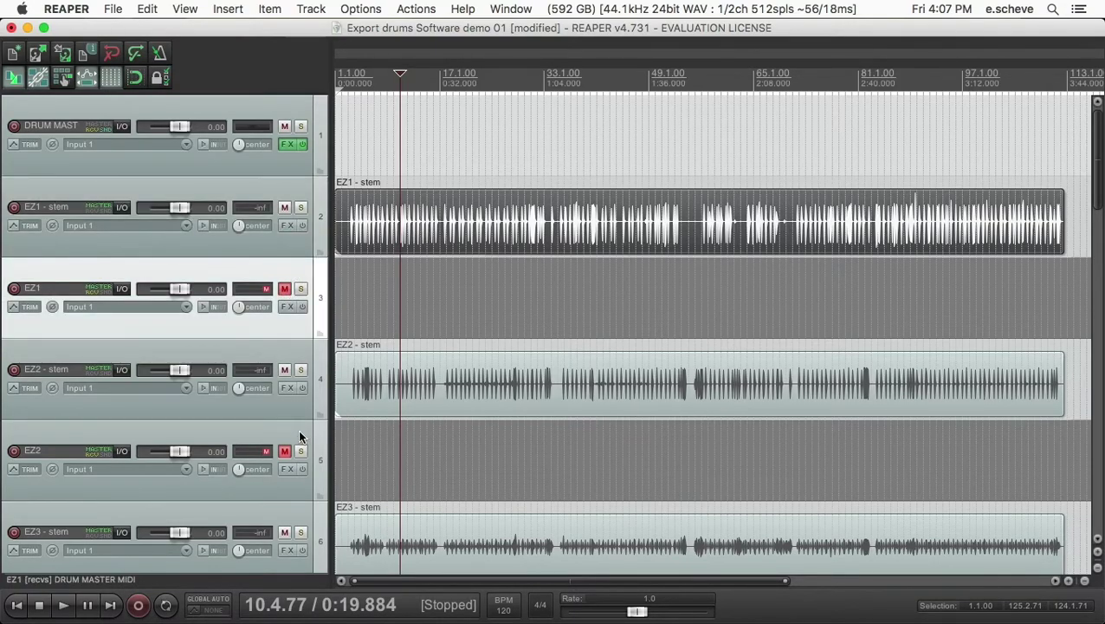
click(407, 238)
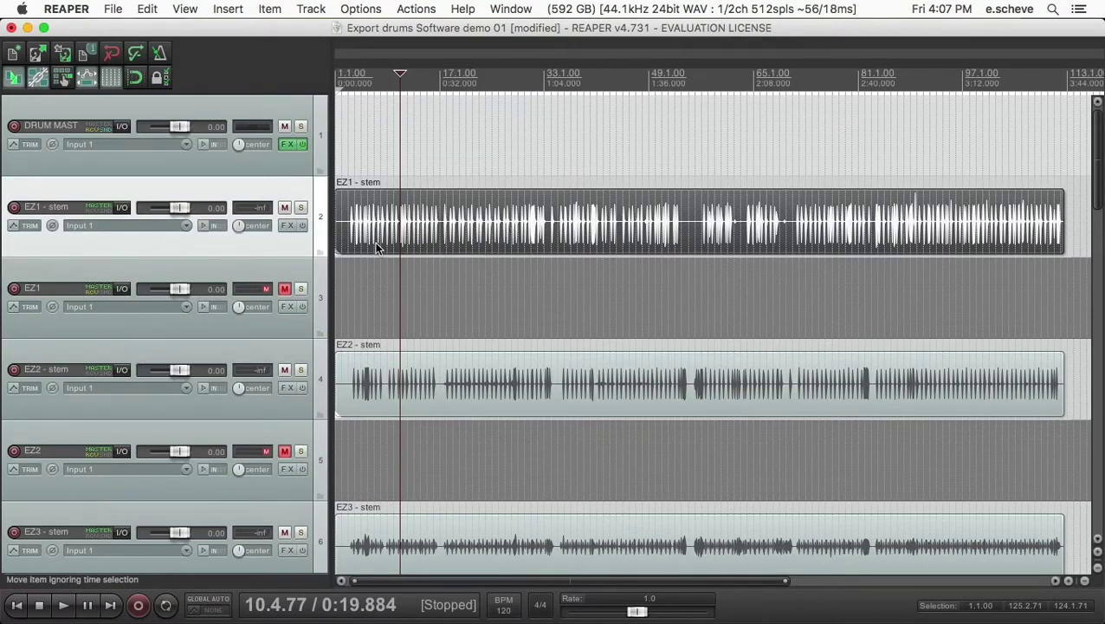
click(302, 272)
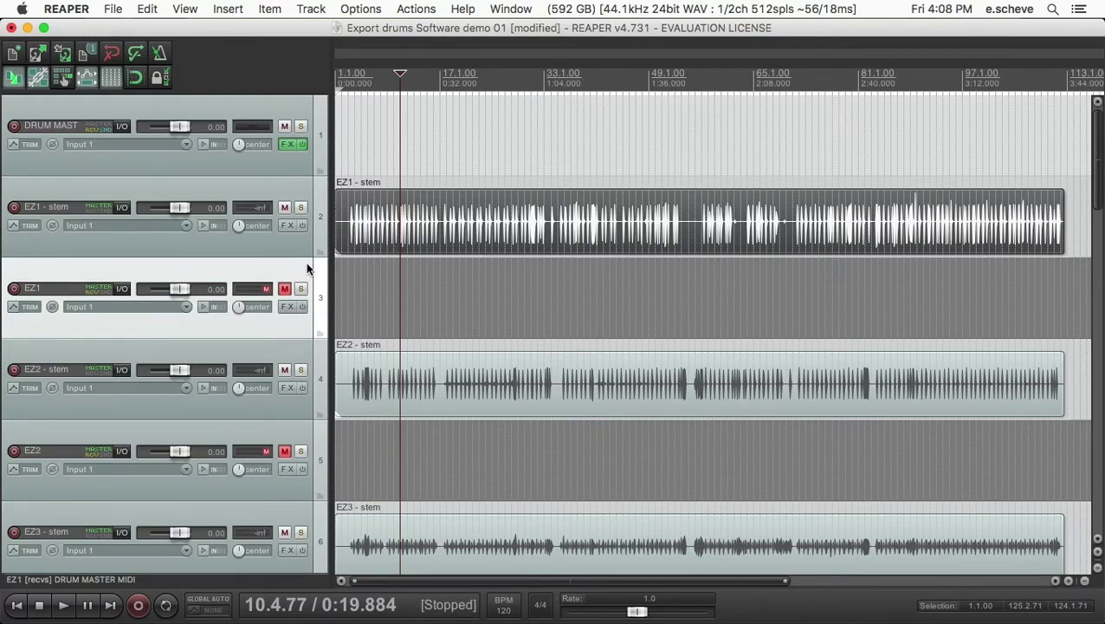
super+click(216, 485)
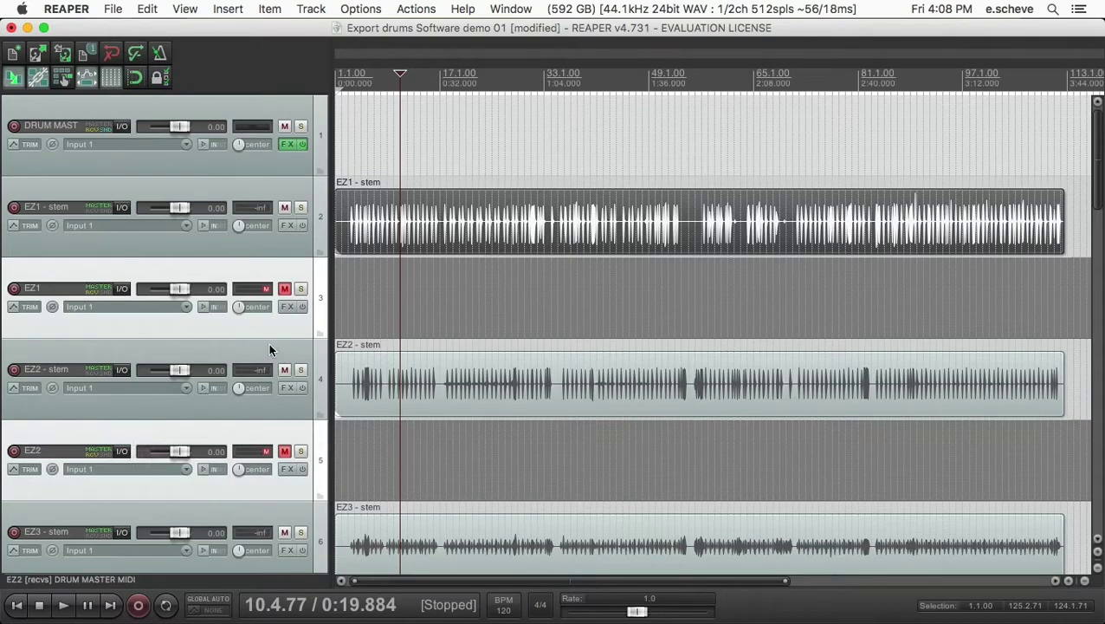
key(Delete)
key(Return)
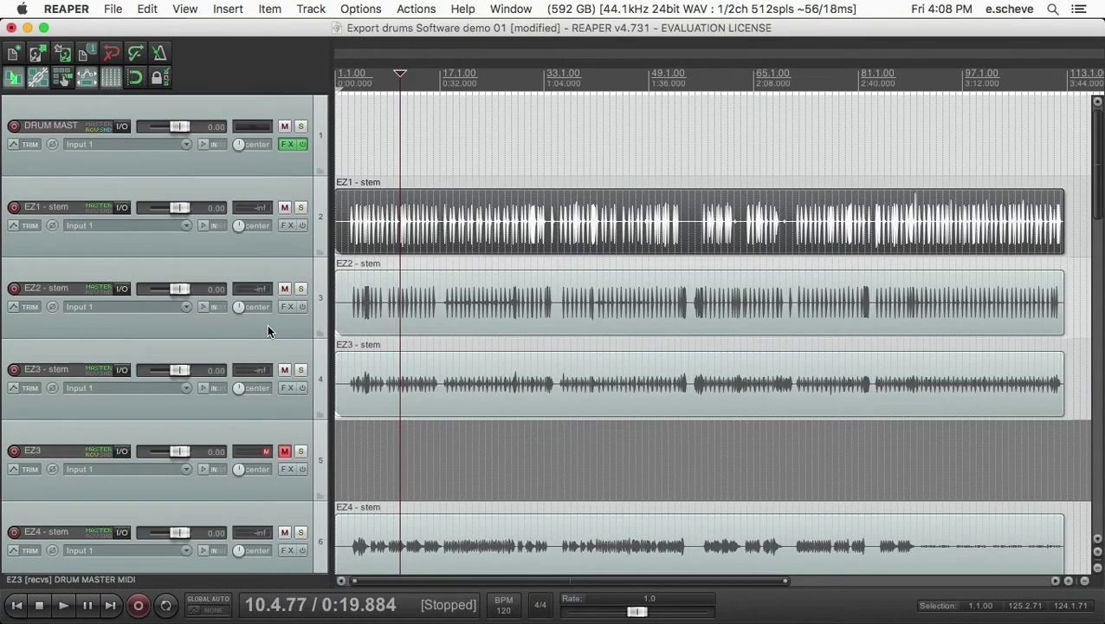
Delete the muted original EZ3 and EZ4 tracks, leaving only their stem tracks
click(297, 430)
key(Delete)
key(Return)
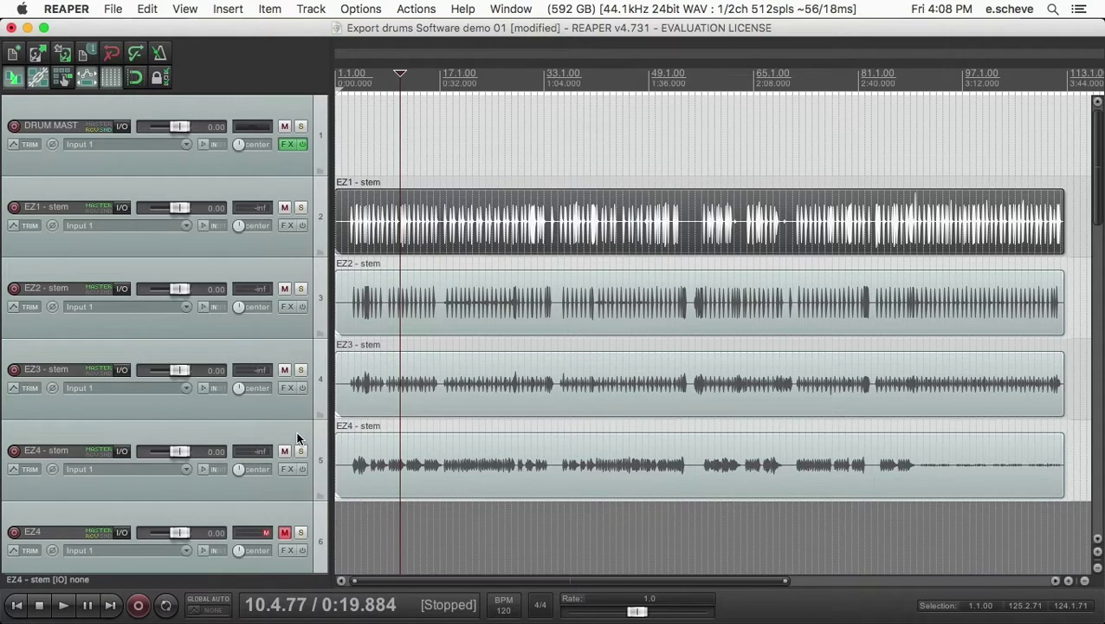
scroll(297, 429, down, 3)
click(305, 258)
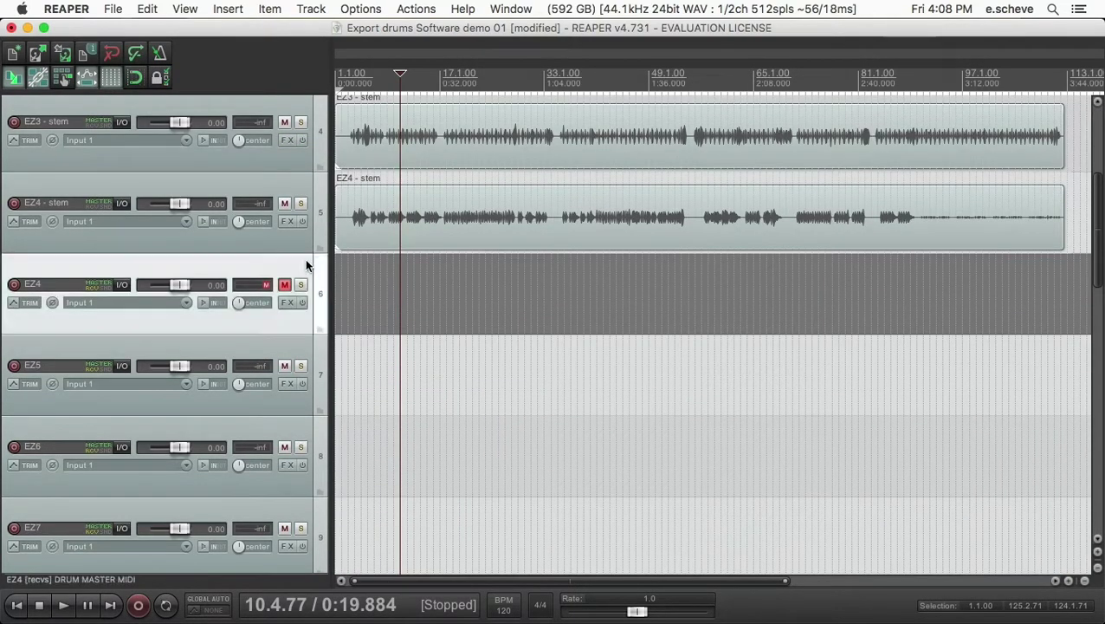
key(Delete)
key(Return)
scroll(252, 290, up, 3)
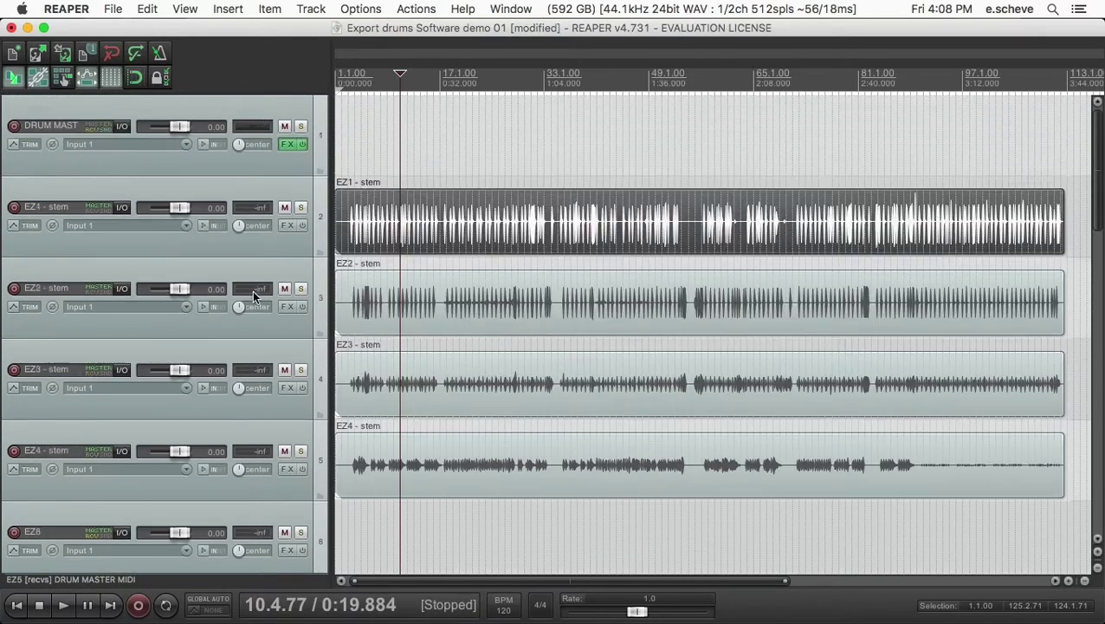
Check the EZdrummer 2 plugin on the drum master, then close its window
click(290, 144)
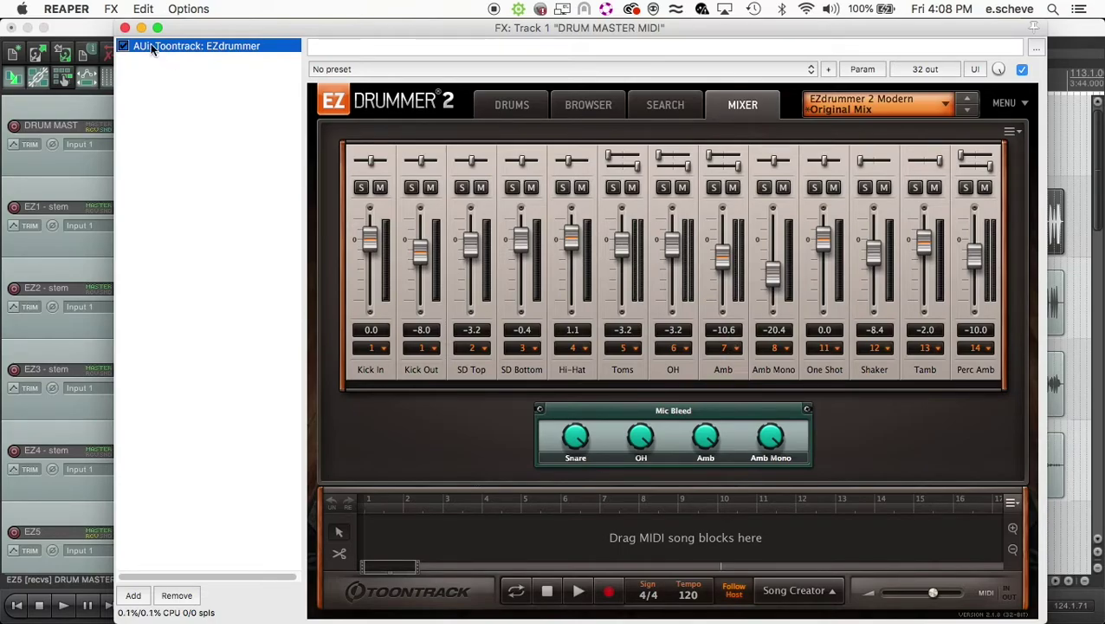
click(125, 28)
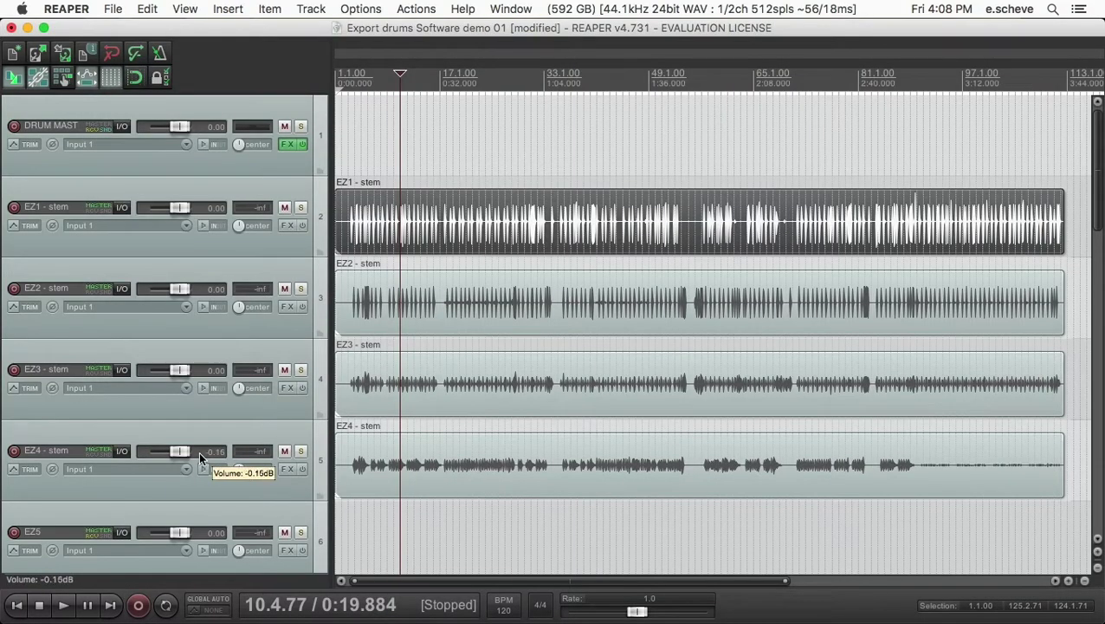
scroll(149, 496, down, 2)
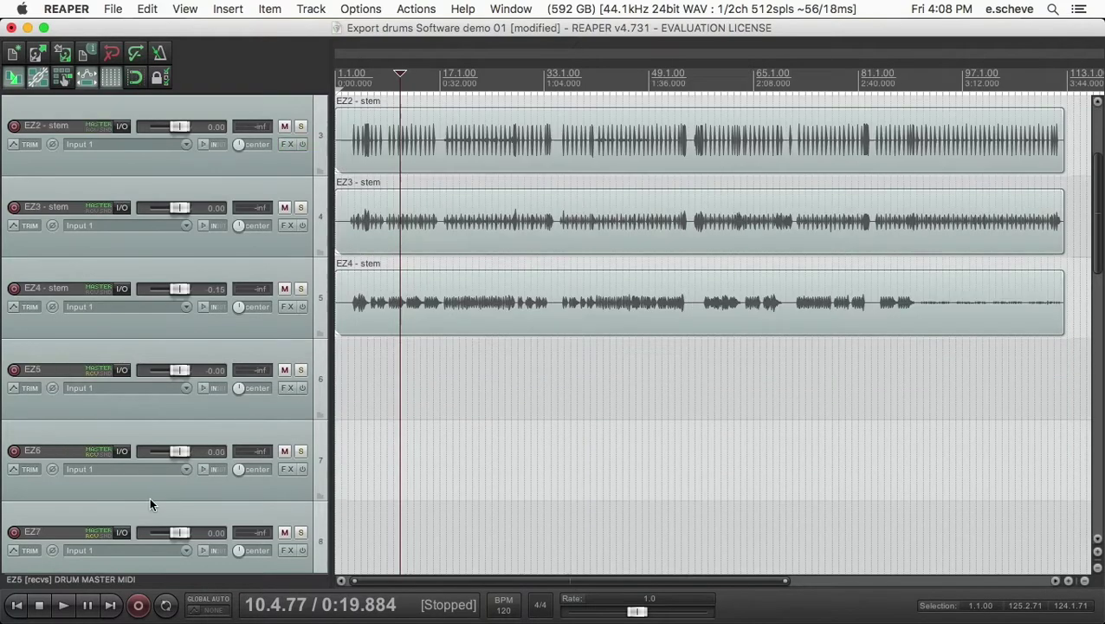
Render tracks EZ5 through EZ7 to stereo stem tracks and mute the originals
click(195, 350)
shift+click(196, 504)
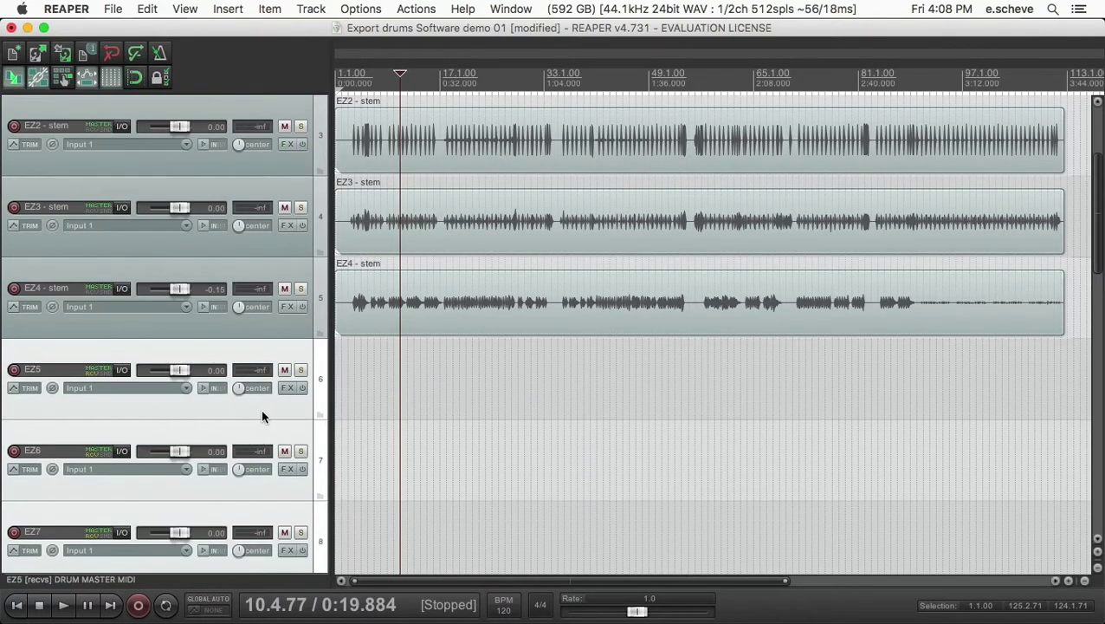
right_click(261, 409)
mouse_move(377, 342)
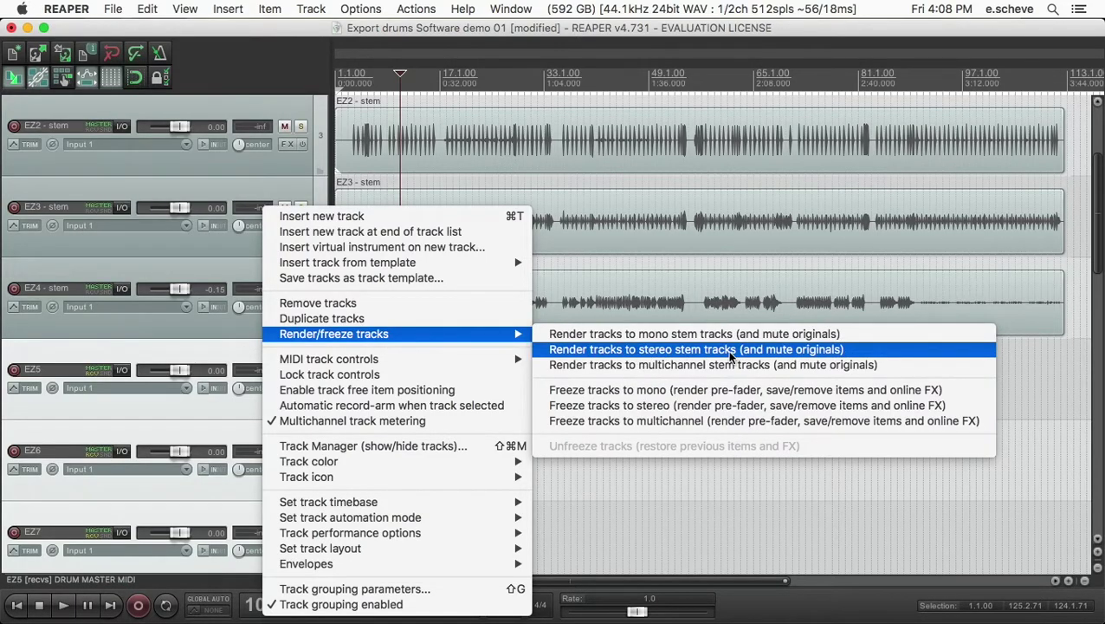
click(725, 350)
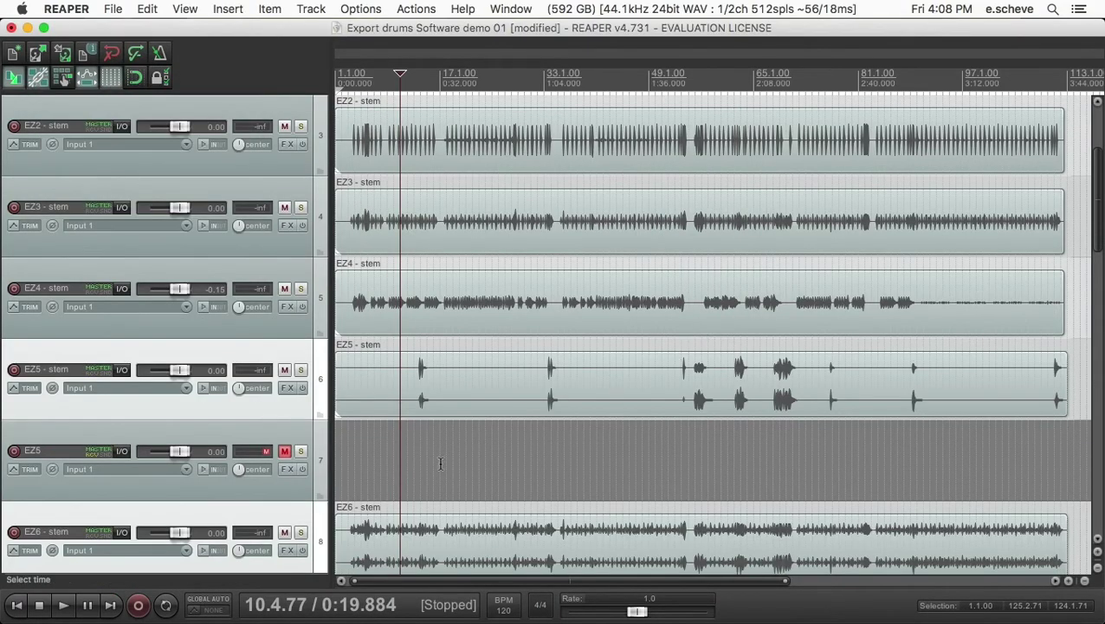
Delete the muted original EZ5 track and select the original EZ6 track
scroll(438, 459, up, 1)
click(283, 439)
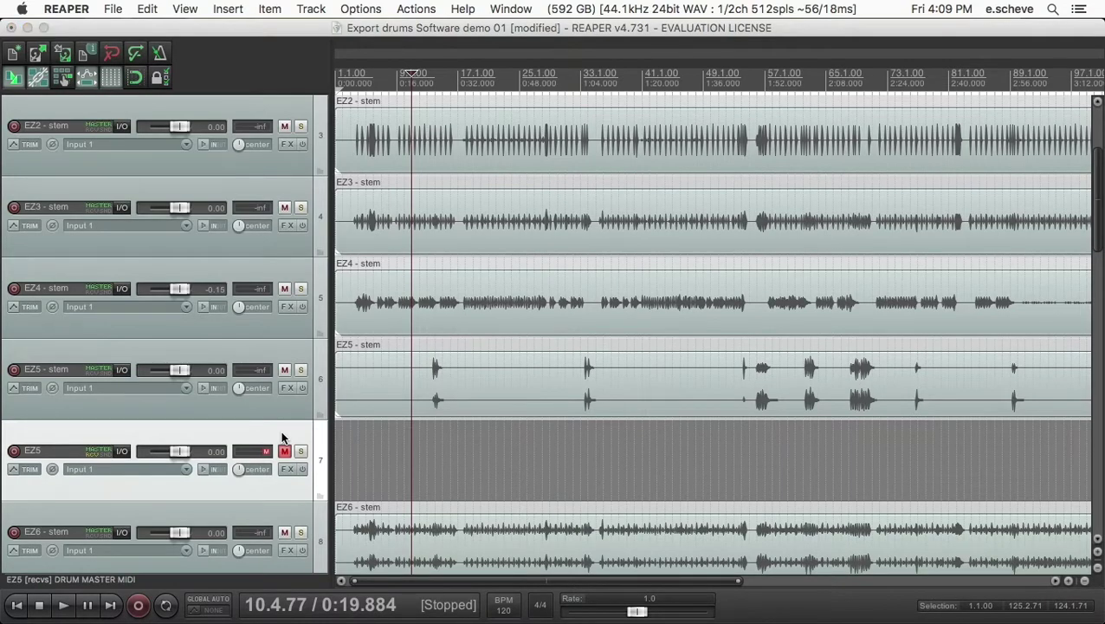
key(Delete)
click(296, 503)
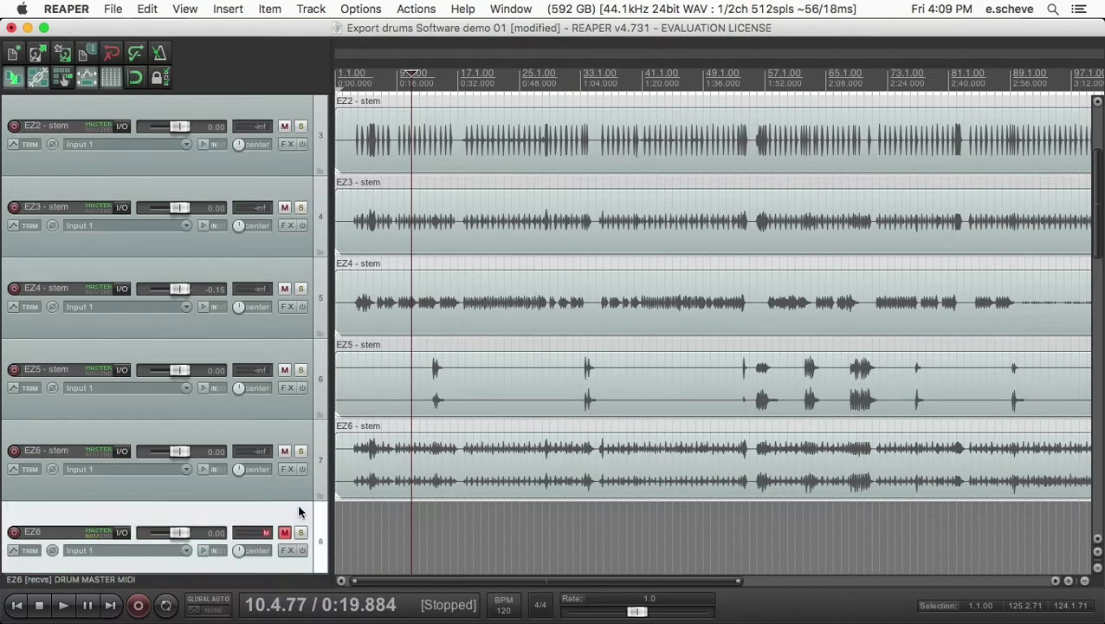
Mute the DRUM MASTER MIDI track and solo the EZ7 stem
scroll(272, 503, down, 5)
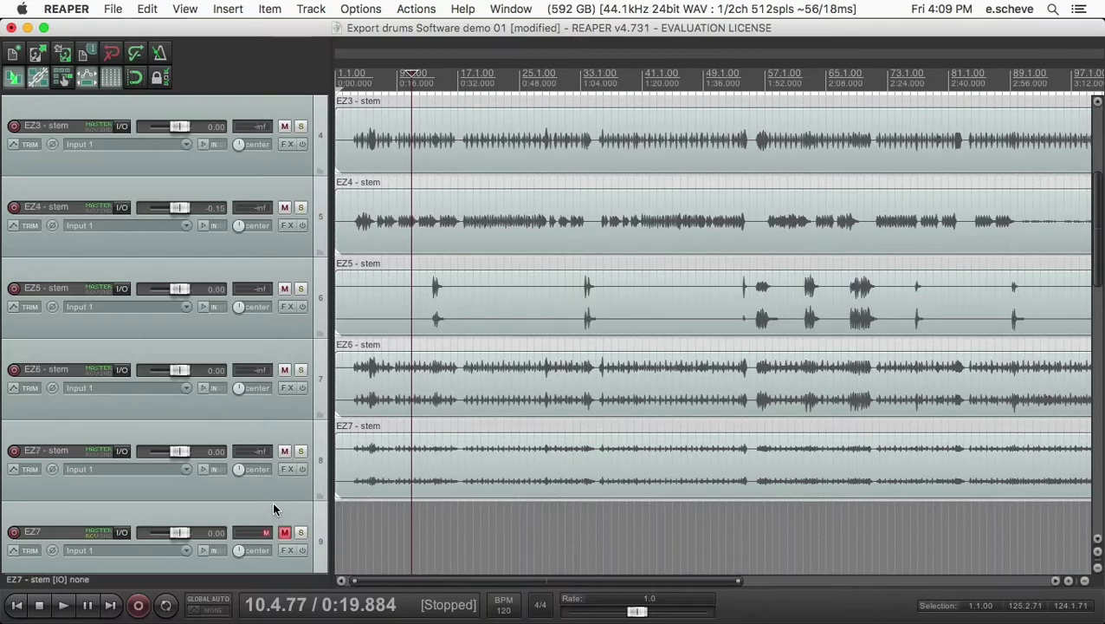
scroll(272, 501, up, 10)
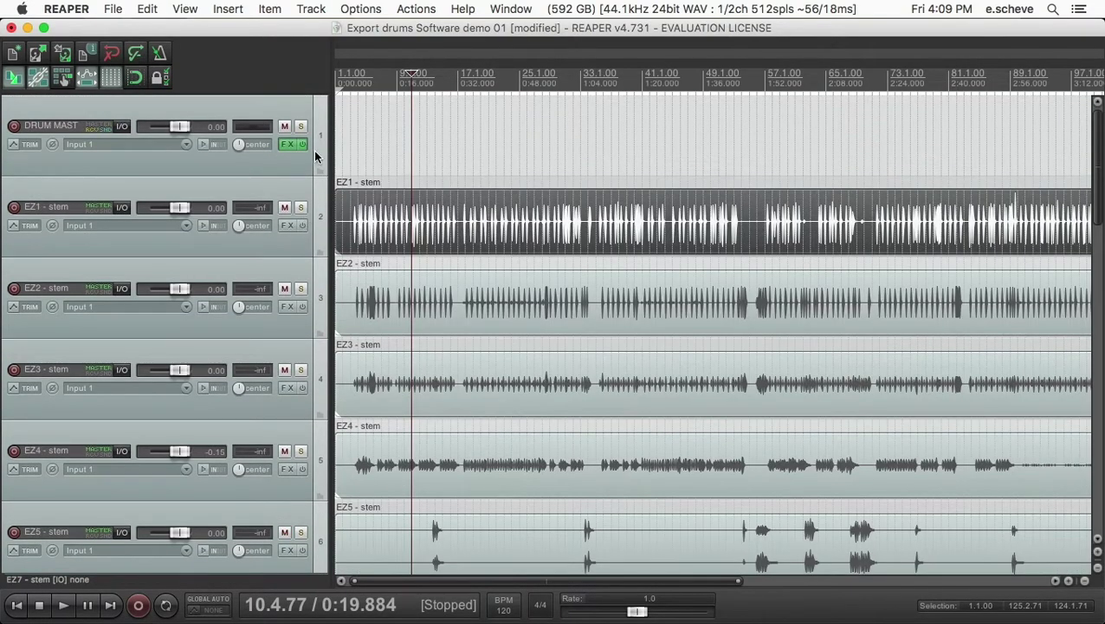
click(285, 126)
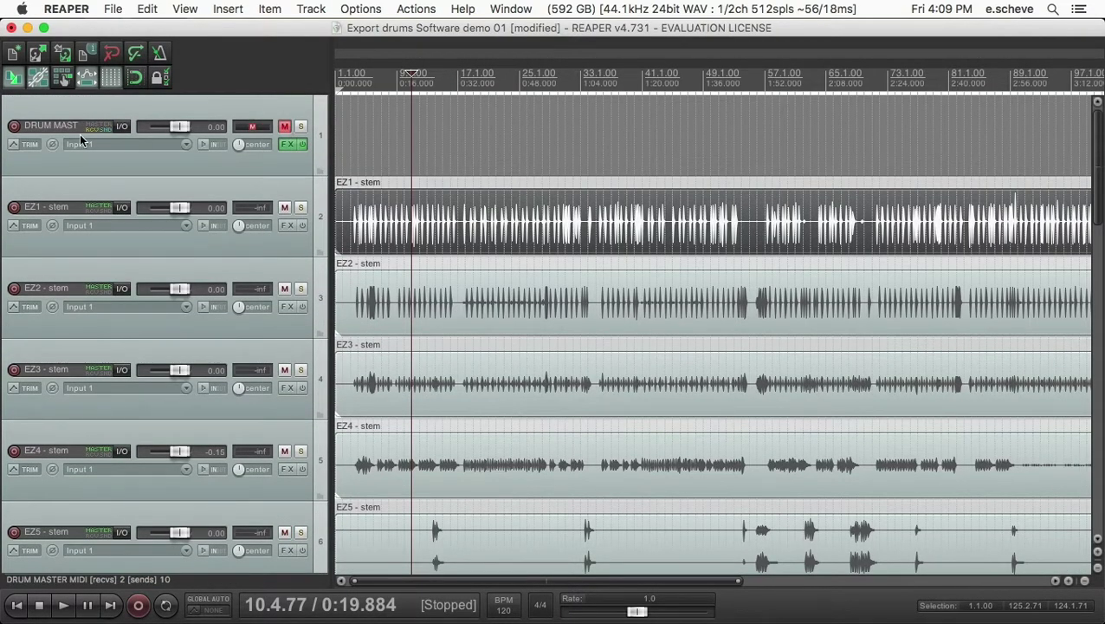
scroll(188, 437, down, 12)
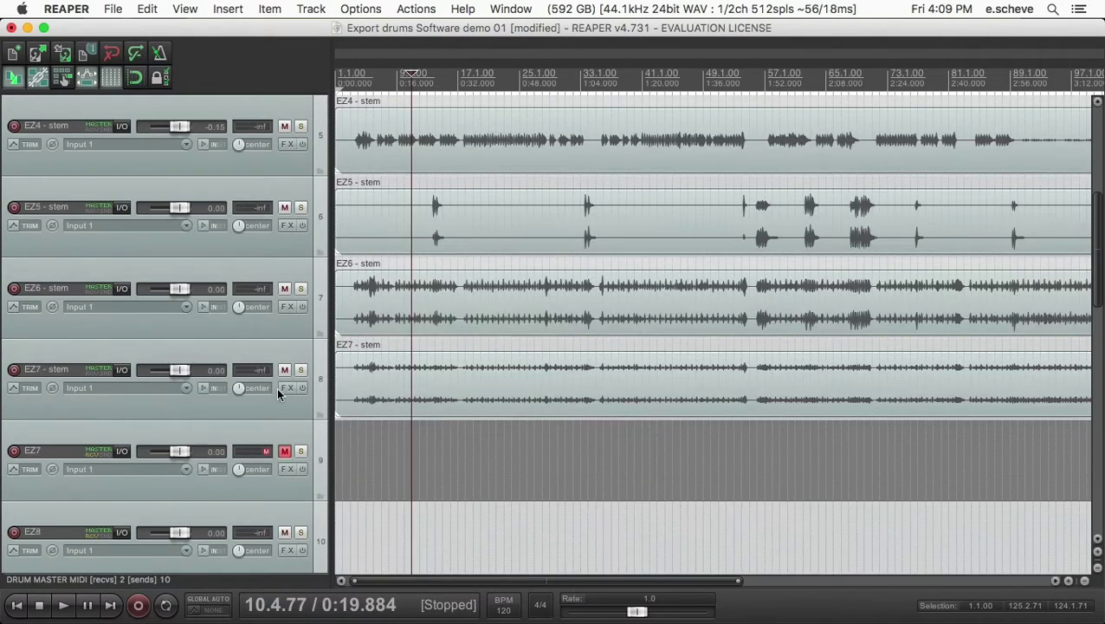
click(296, 372)
Switch solo from the EZ7 stem to the EZ6 stem and start playback
click(302, 369)
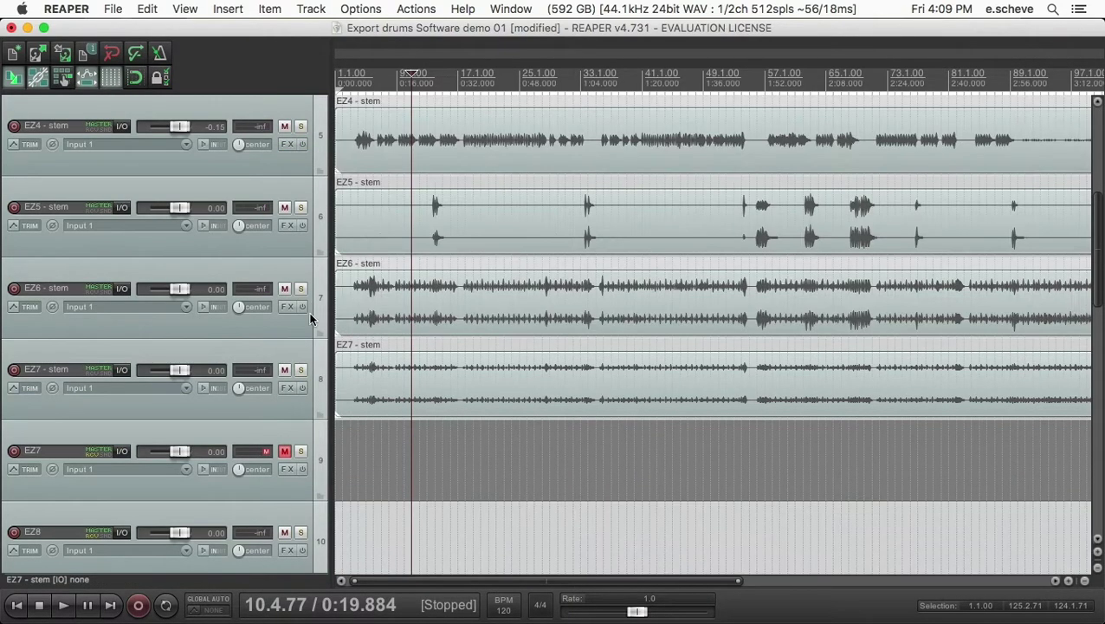
click(301, 288)
key(space)
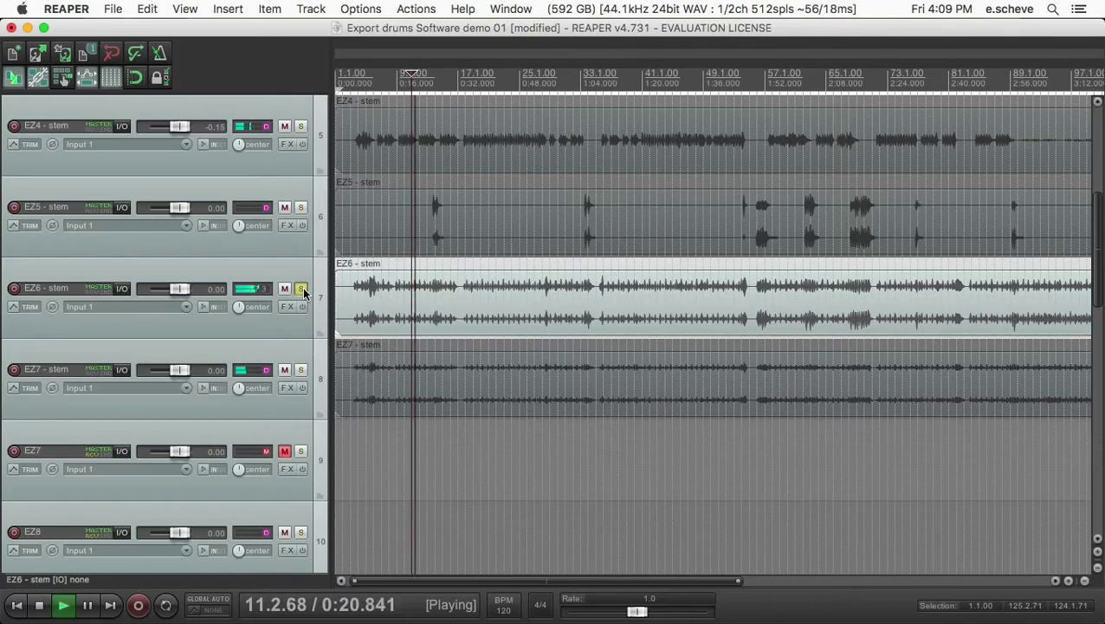
Set the EZ6 stem volume to 4.54 dB, unsolo it, stop playback, and select original EZ7
key(XF86AudioRaiseVolume)
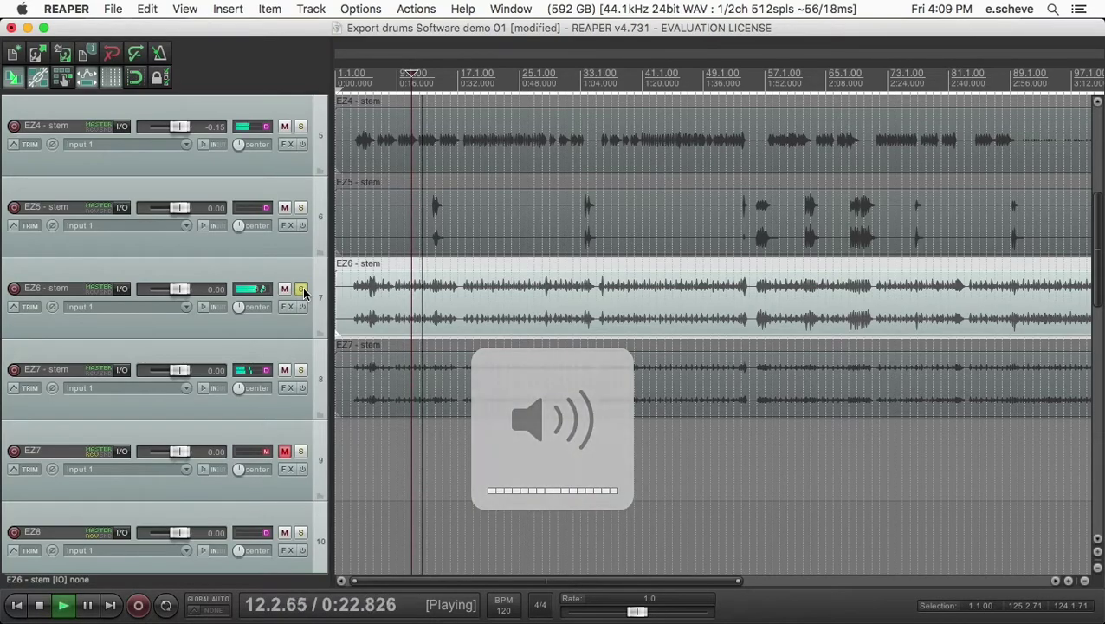
mouse_move(195, 291)
mouse_down()
mouse_move(202, 298)
mouse_move(179, 295)
mouse_up()
click(188, 295)
click(300, 289)
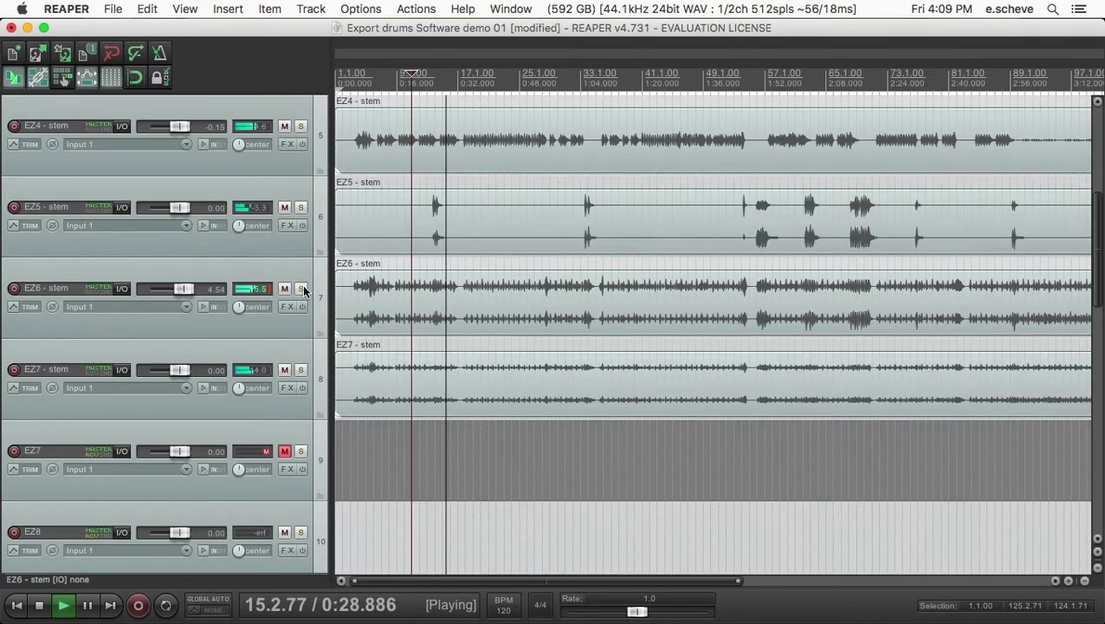
key(space)
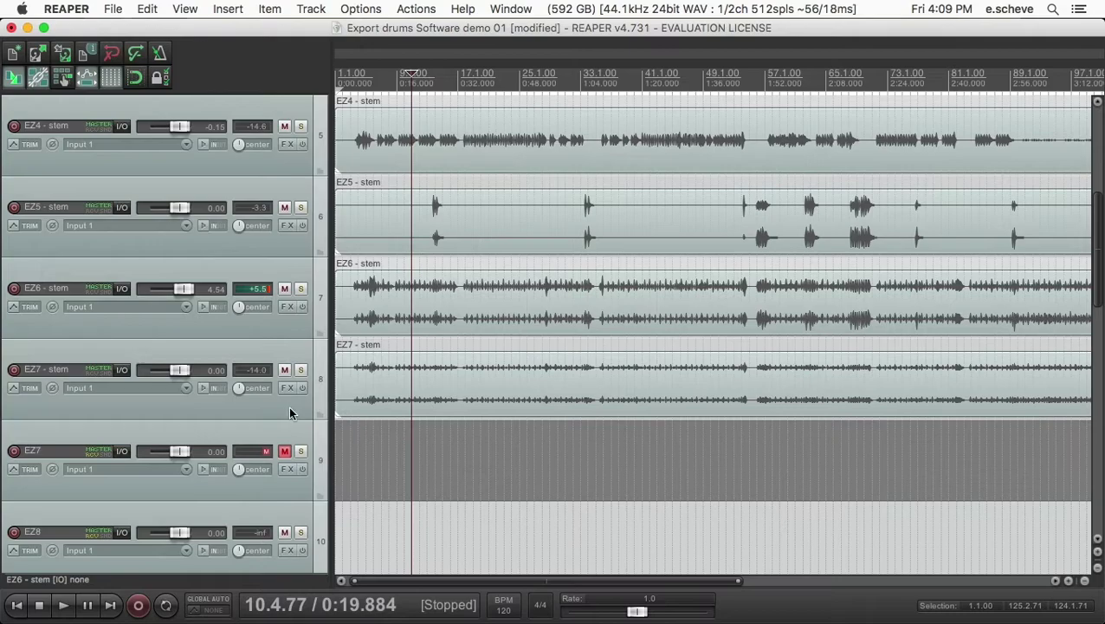
click(292, 433)
scroll(291, 426, up, 5)
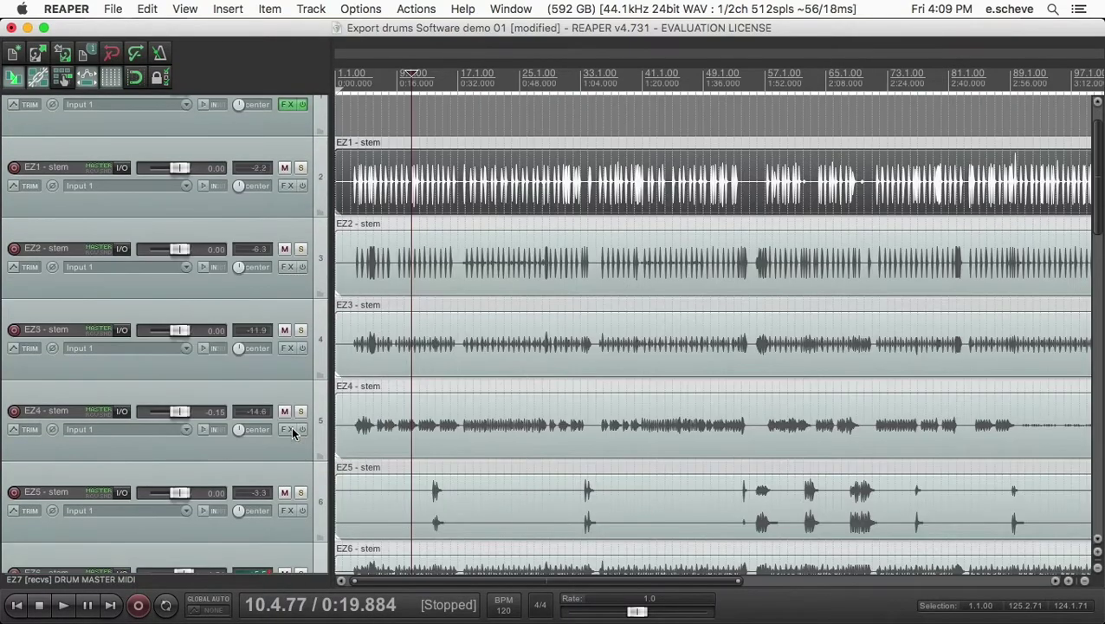
scroll(291, 425, down, 7)
scroll(207, 340, up, 5)
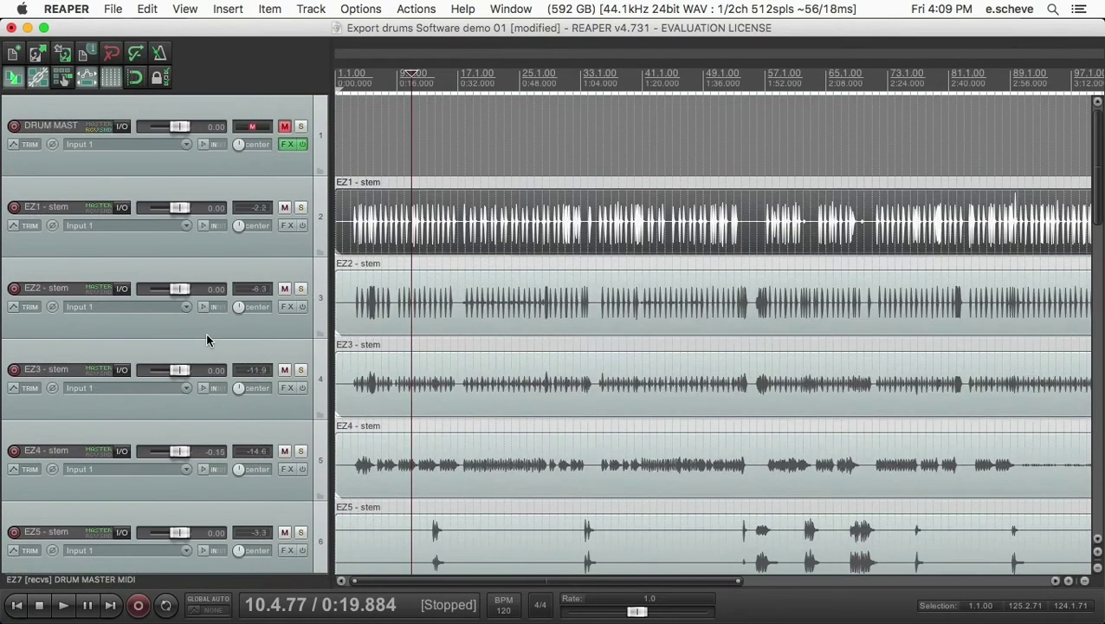
click(299, 145)
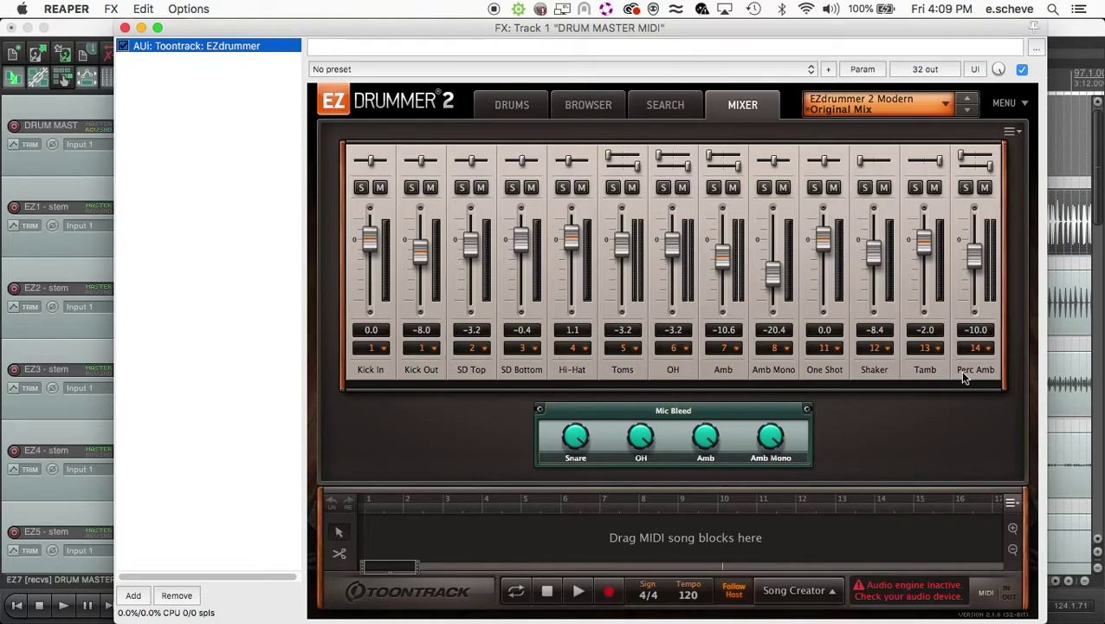
click(126, 27)
scroll(169, 485, down, 5)
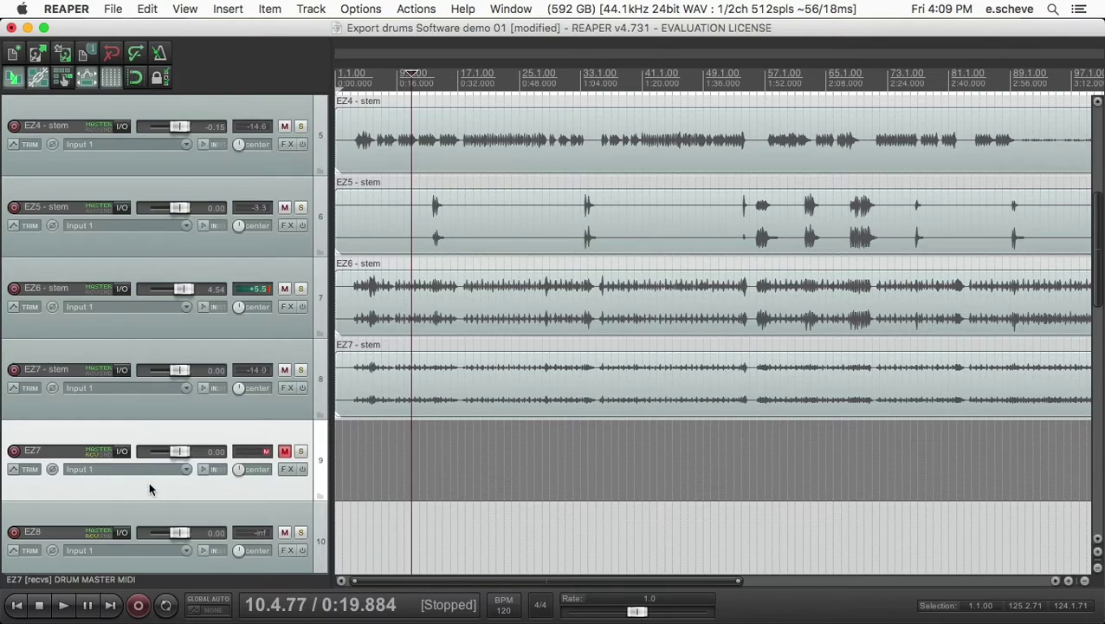
Delete the ten selected original tracks EZ7–EZ16 and confirm the deletion
scroll(149, 481, down, 10)
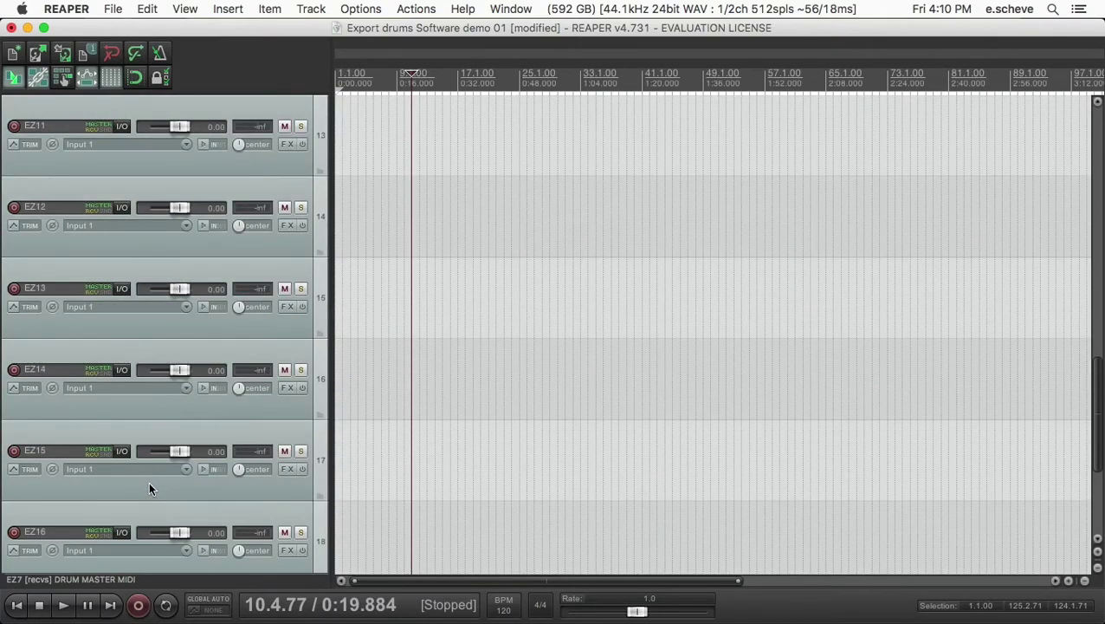
scroll(148, 481, down, 1)
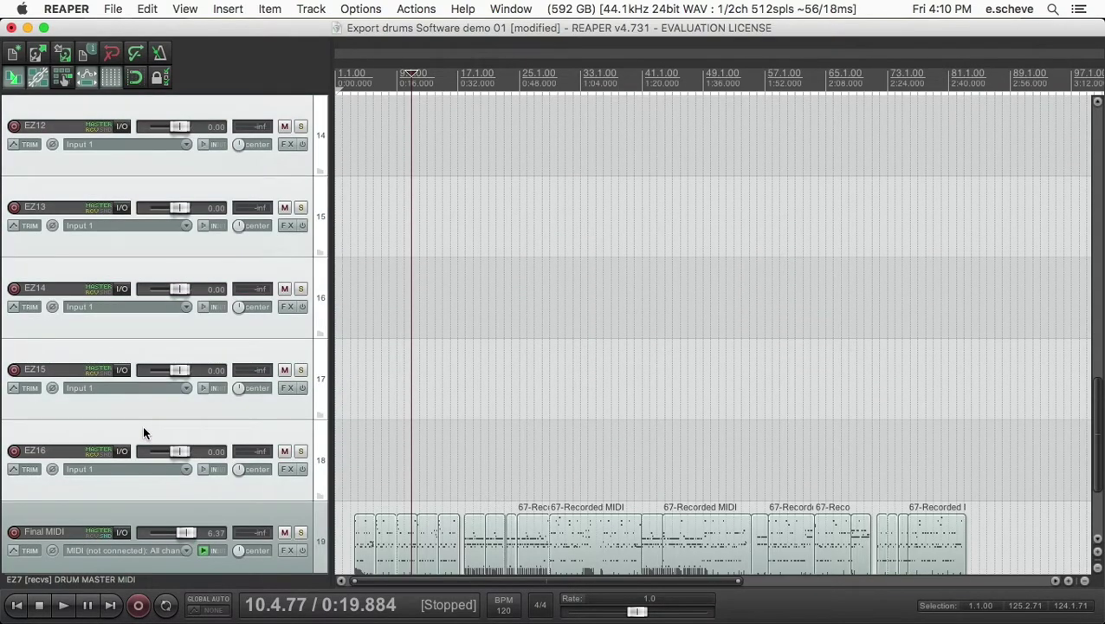
key(Delete)
key(Return)
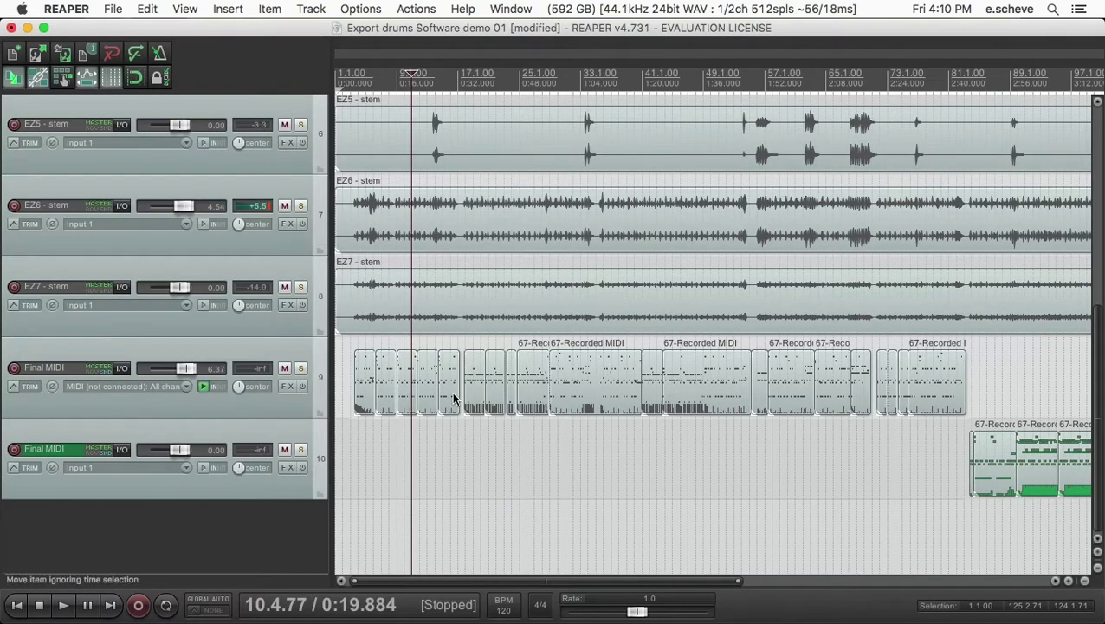
Mute both Final MIDI tracks and play back the rendered stems
click(284, 368)
click(284, 449)
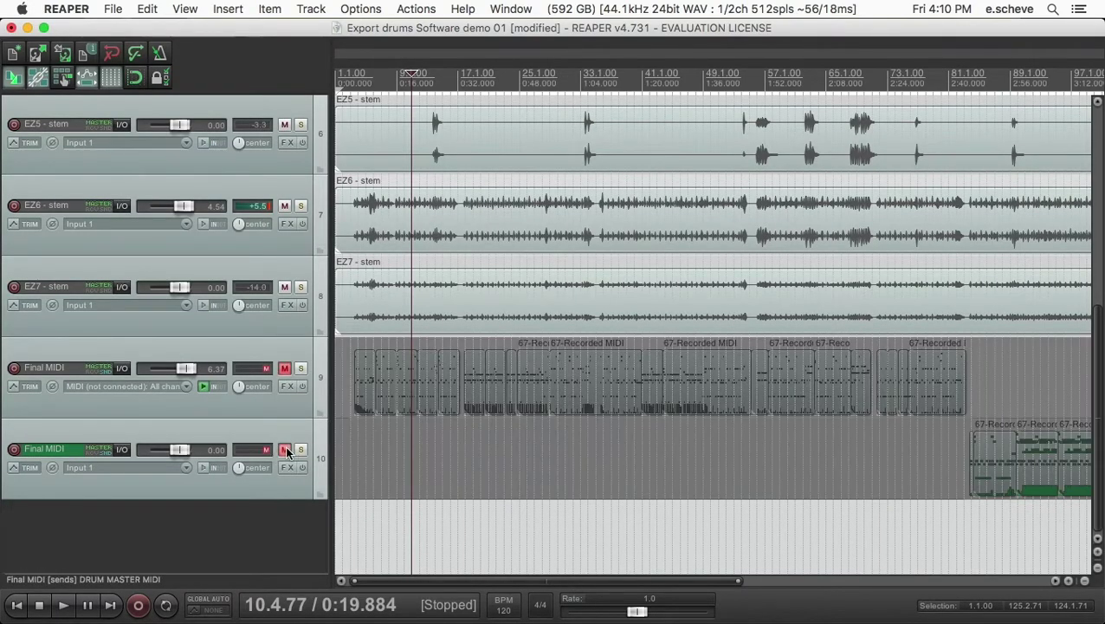
scroll(281, 417, up, 5)
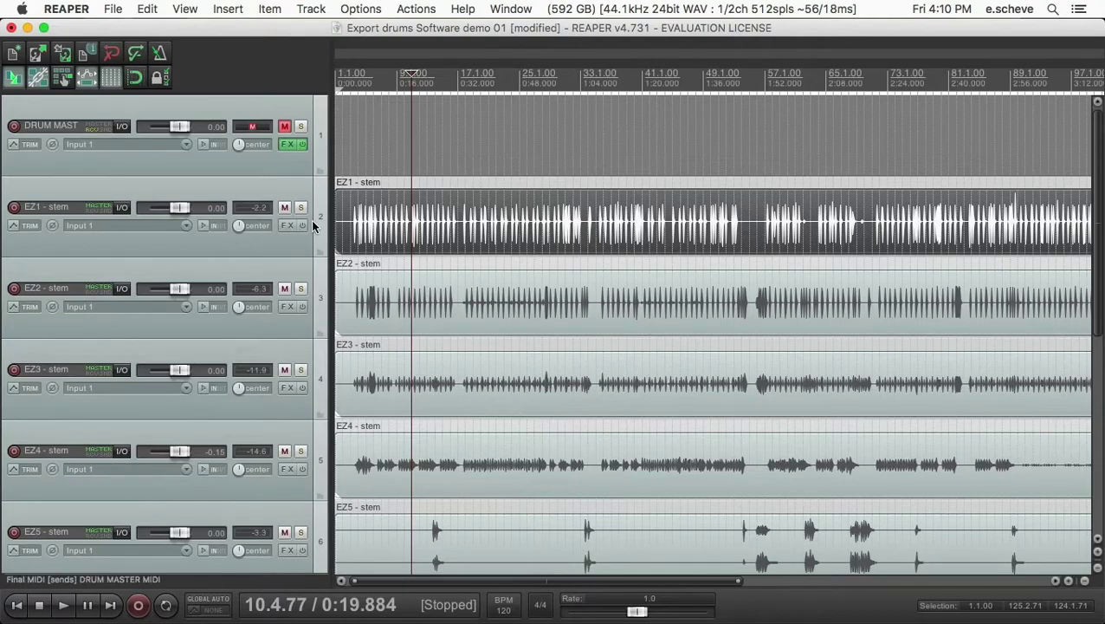
key(space)
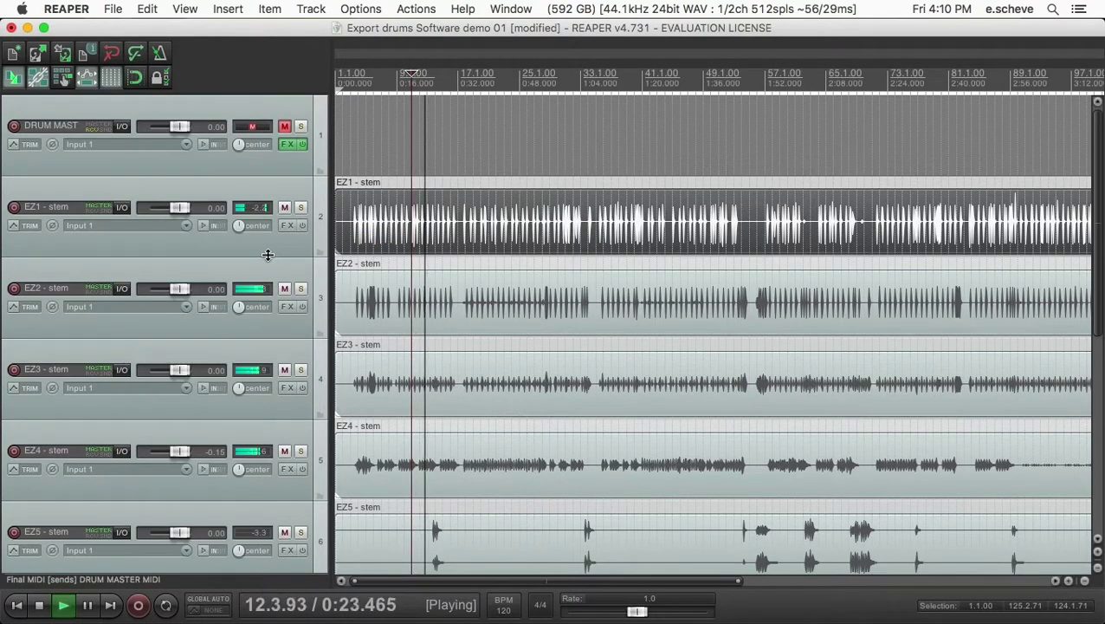
key(space)
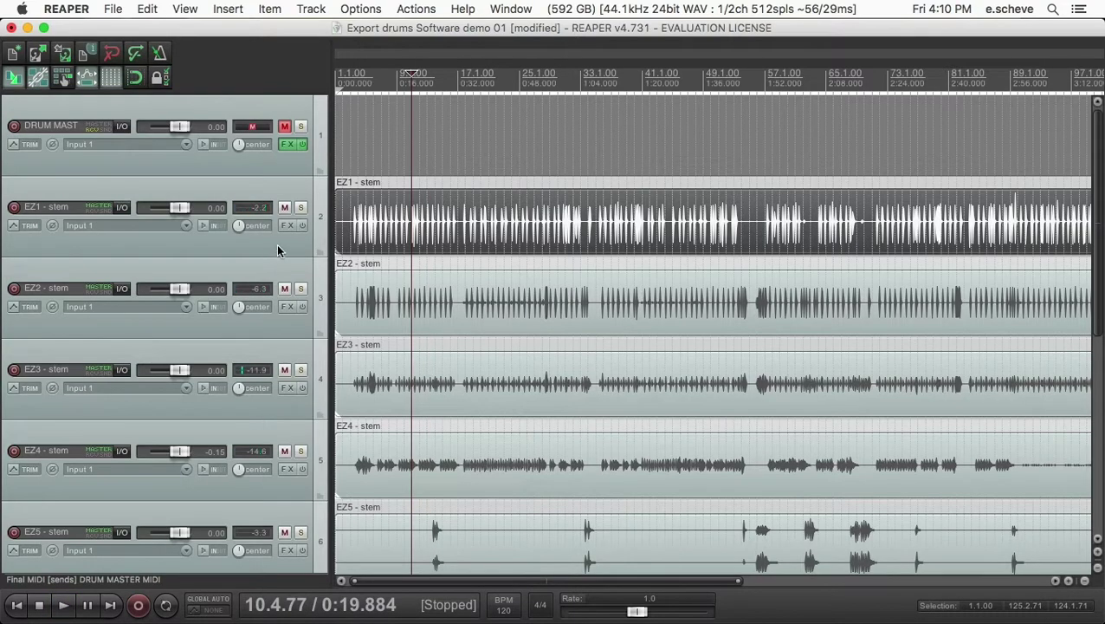
scroll(278, 255, down, 5)
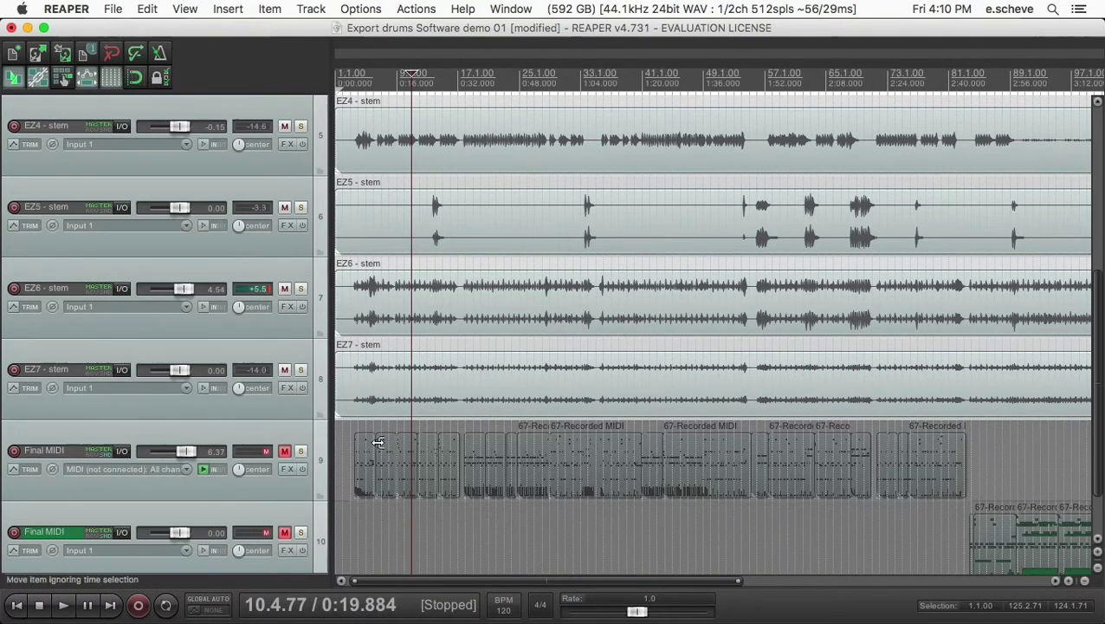
click(299, 433)
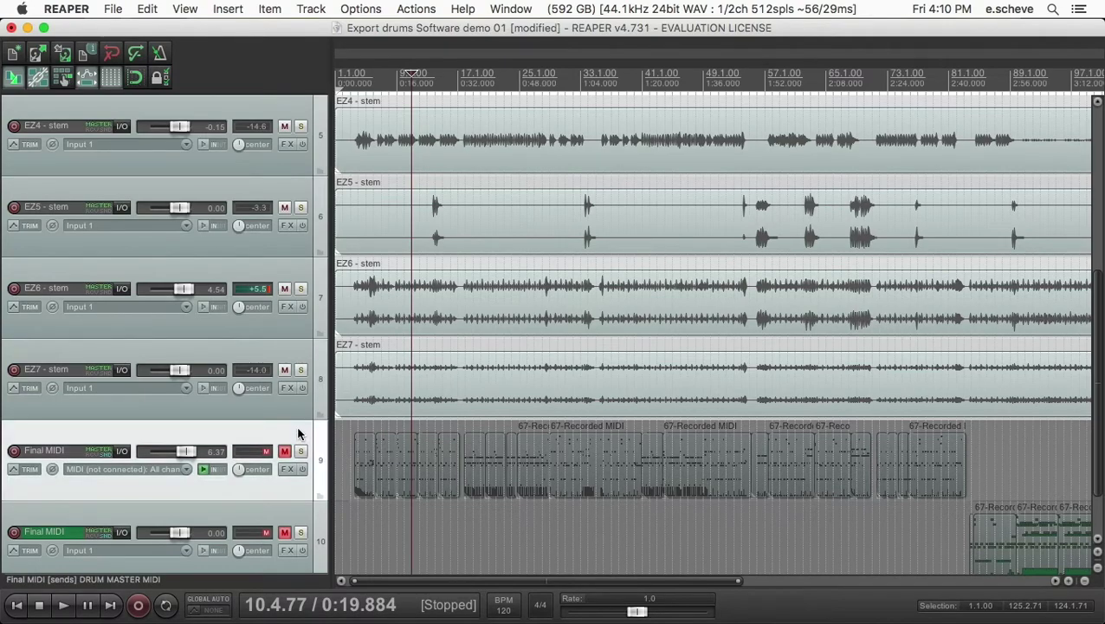